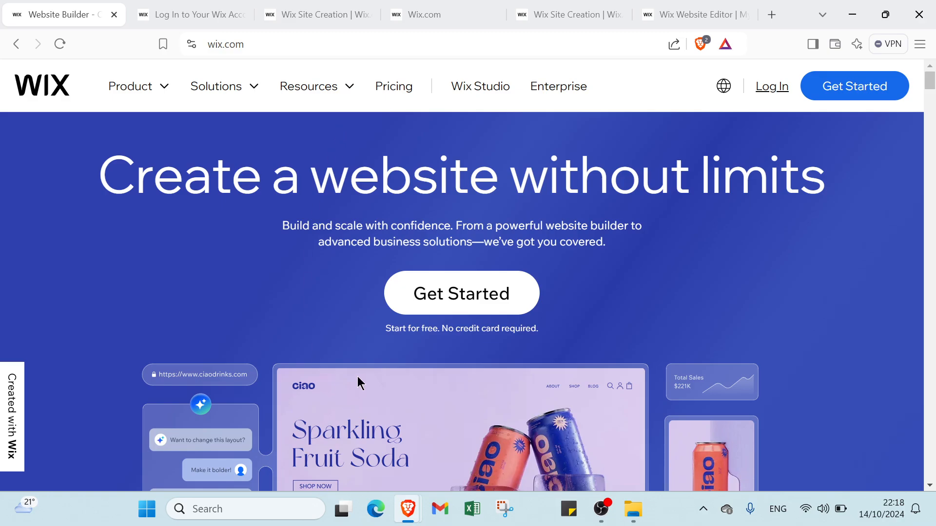
Look over the Wix homepage, then open the sign-up page and review its e-mail, Google and Facebook registration options
{"action": "scroll", "coordinate": [400, 292], "scroll_direction": "down", "scroll_amount": 6}
{"action": "scroll", "coordinate": [399, 293], "scroll_direction": "up", "scroll_amount": 6}
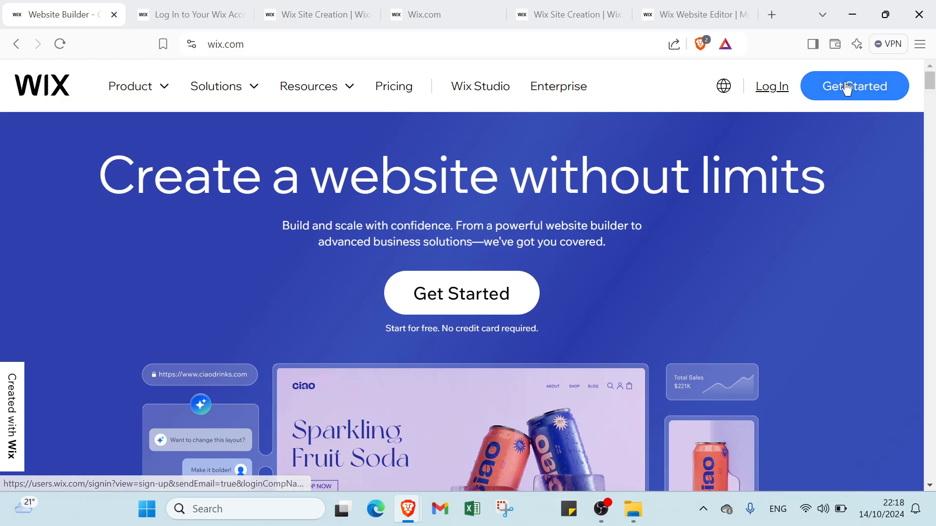
{"action": "left_click", "coordinate": [197, 14]}
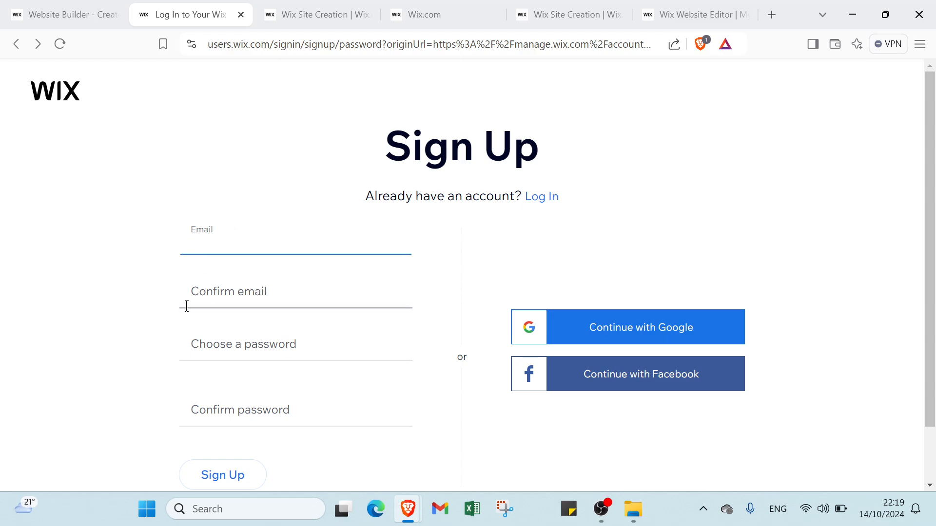
{"action": "scroll", "coordinate": [219, 288], "scroll_direction": "down", "scroll_amount": 1}
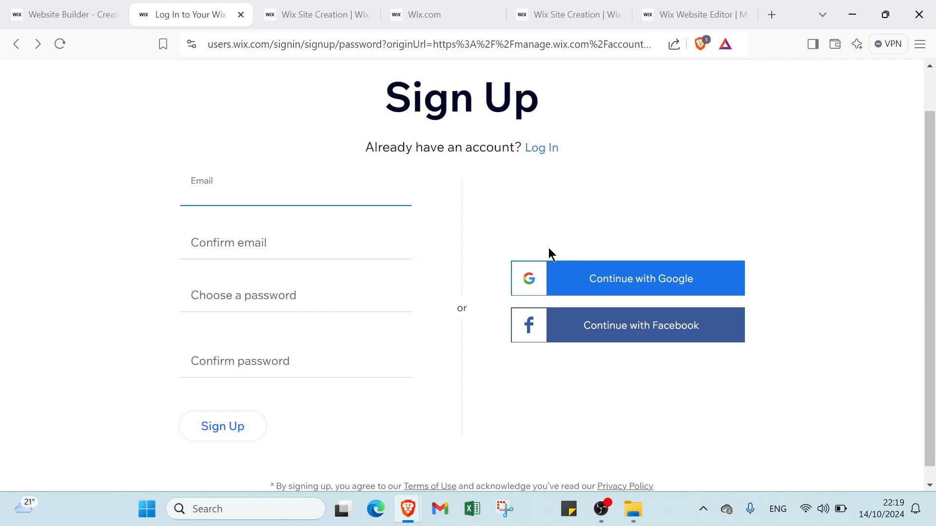
{"action": "scroll", "coordinate": [445, 313], "scroll_direction": "down", "scroll_amount": 1}
{"action": "scroll", "coordinate": [481, 312], "scroll_direction": "up", "scroll_amount": 3}
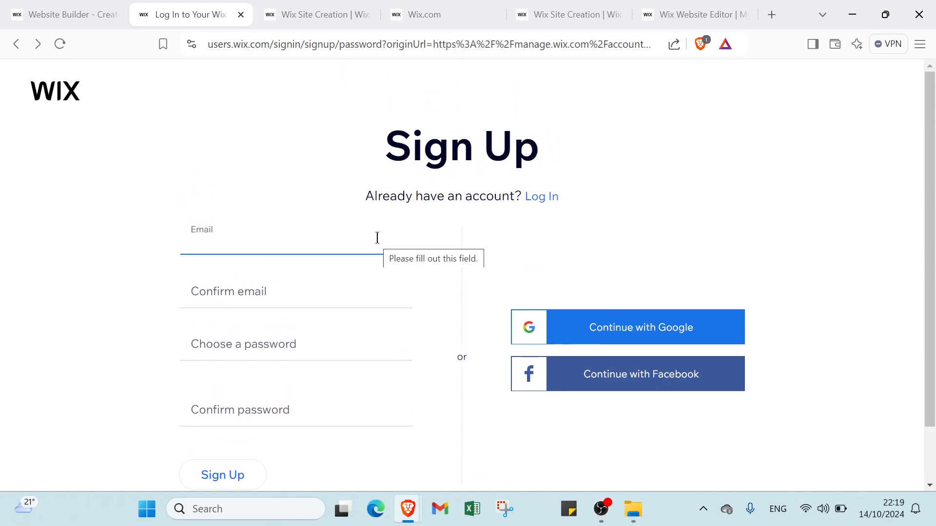
Open the site creation question about website type and browse the suggestions for Blog
{"action": "left_click", "coordinate": [320, 16]}
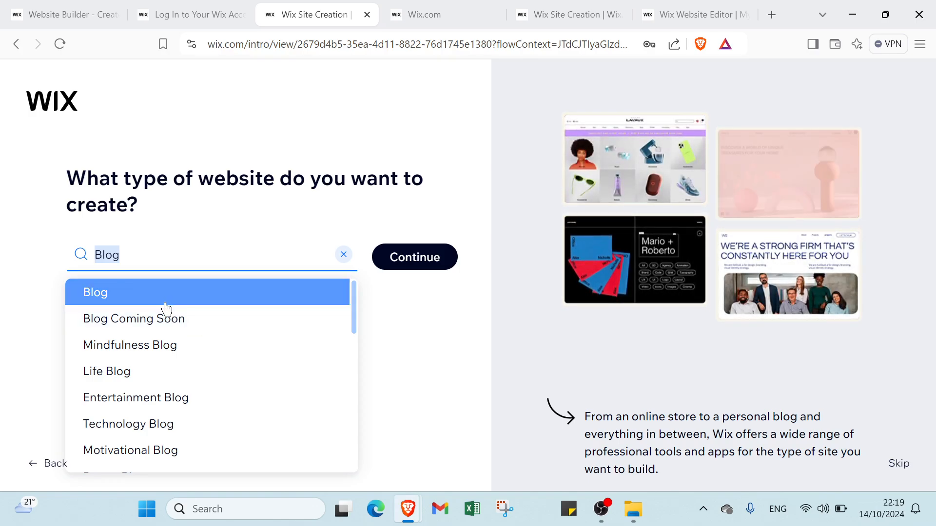
{"action": "scroll", "coordinate": [140, 385], "scroll_direction": "down", "scroll_amount": 2}
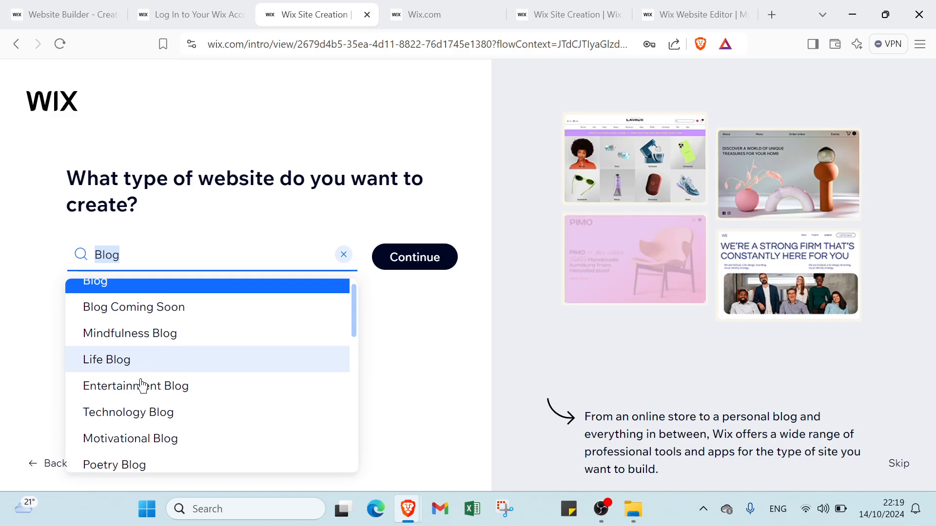
{"action": "scroll", "coordinate": [161, 320], "scroll_direction": "down", "scroll_amount": 8}
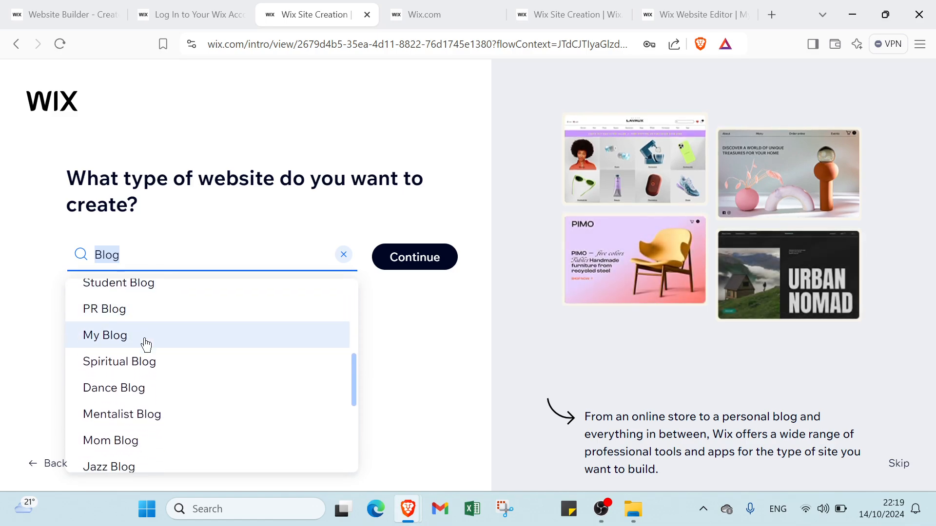
{"action": "scroll", "coordinate": [180, 380], "scroll_direction": "up", "scroll_amount": 10}
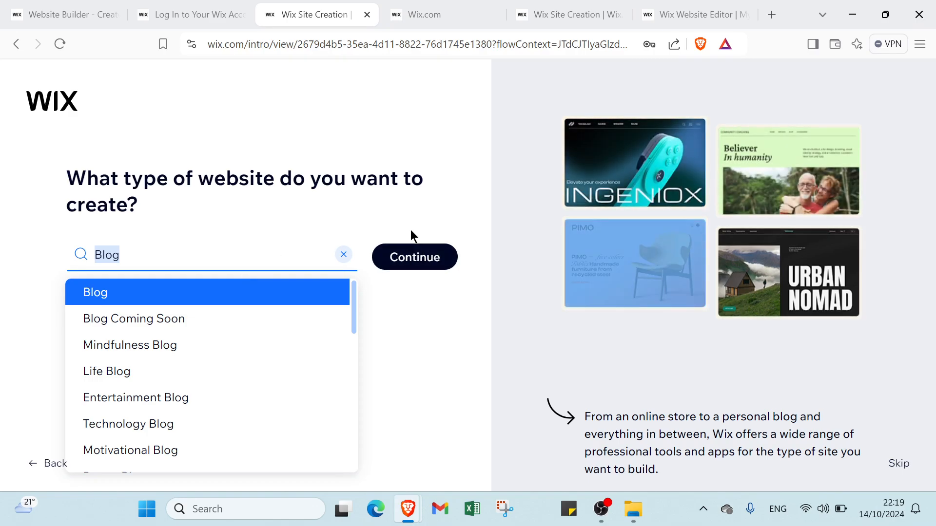
Open the My Site 1 dashboard and review its navigation entries and the blog setup checklist
{"action": "left_click", "coordinate": [412, 14]}
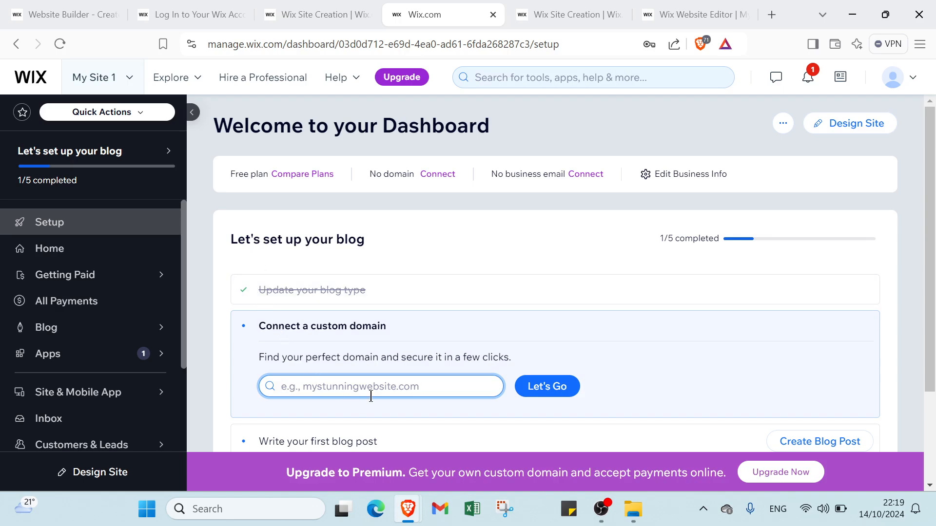
{"action": "scroll", "coordinate": [177, 341], "scroll_direction": "down", "scroll_amount": 2}
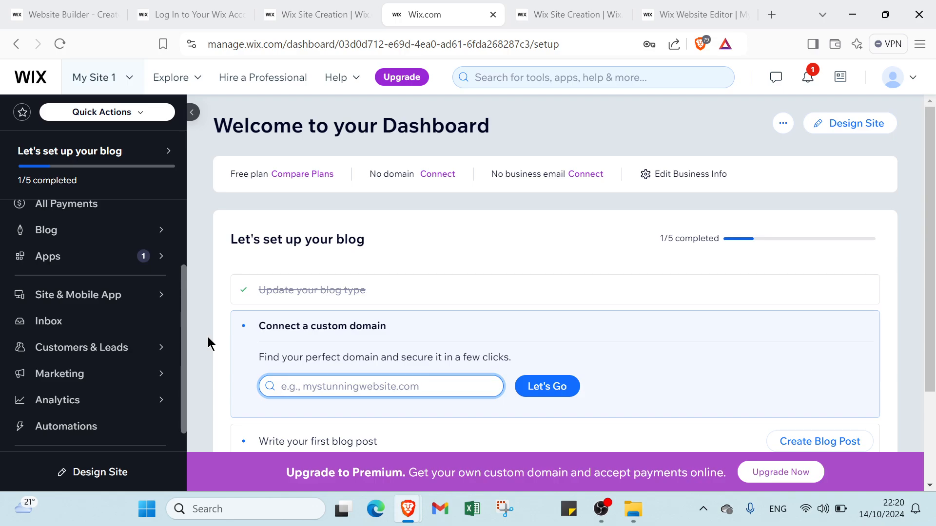
{"action": "scroll", "coordinate": [785, 447], "scroll_direction": "down", "scroll_amount": 2}
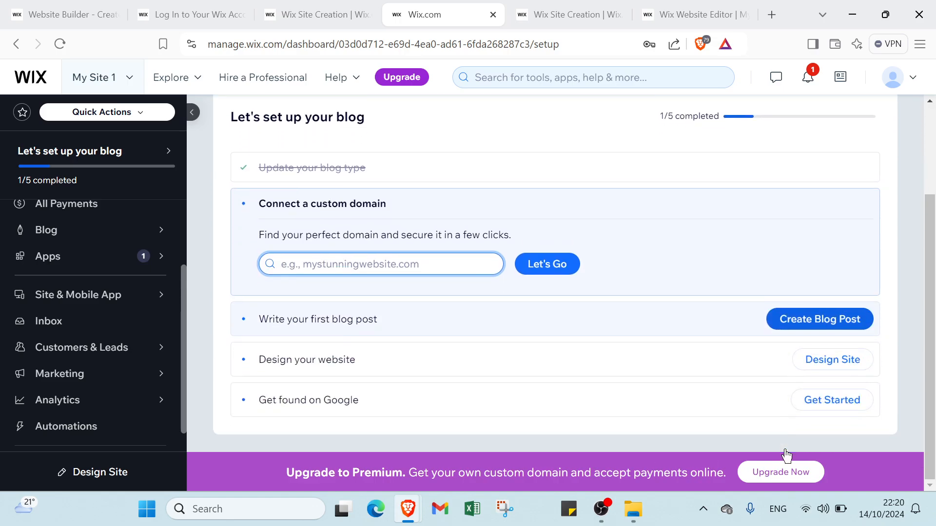
{"action": "scroll", "coordinate": [786, 450], "scroll_direction": "up", "scroll_amount": 2}
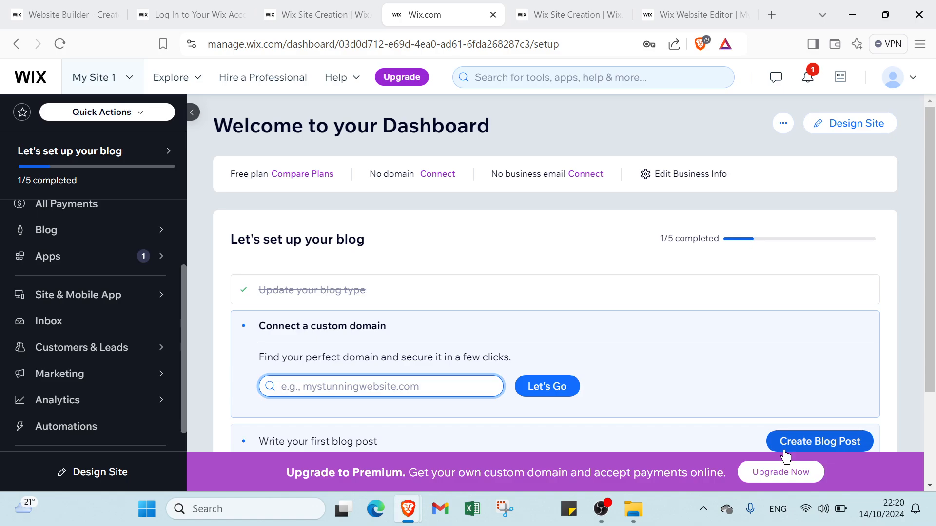
{"action": "scroll", "coordinate": [786, 456], "scroll_direction": "down", "scroll_amount": 2}
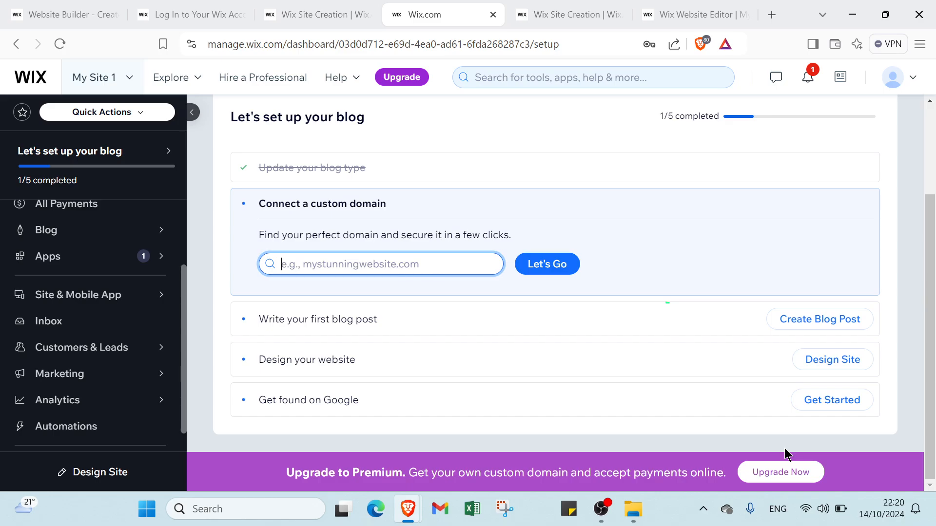
{"action": "scroll", "coordinate": [786, 454], "scroll_direction": "up", "scroll_amount": 3}
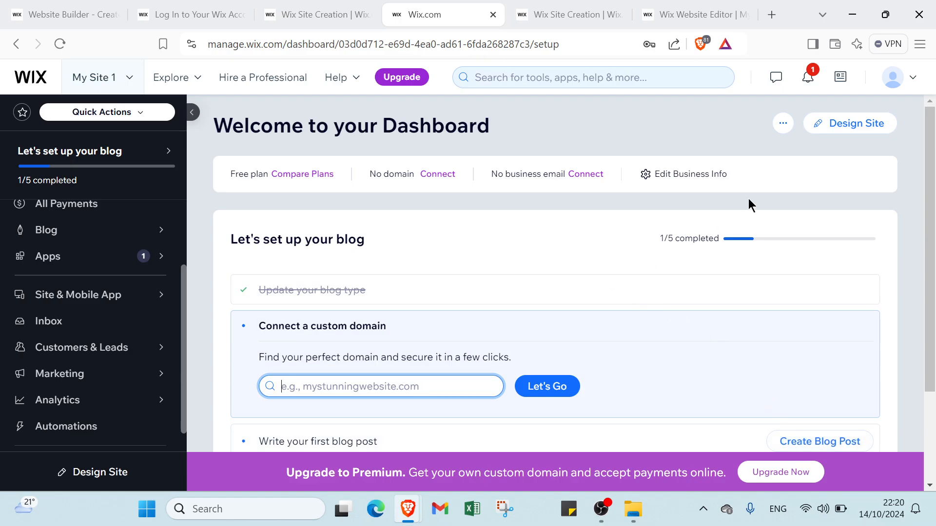
Start designing the site and bring up the choice between customizing a template and generating a design with AI
{"action": "left_click", "coordinate": [857, 128]}
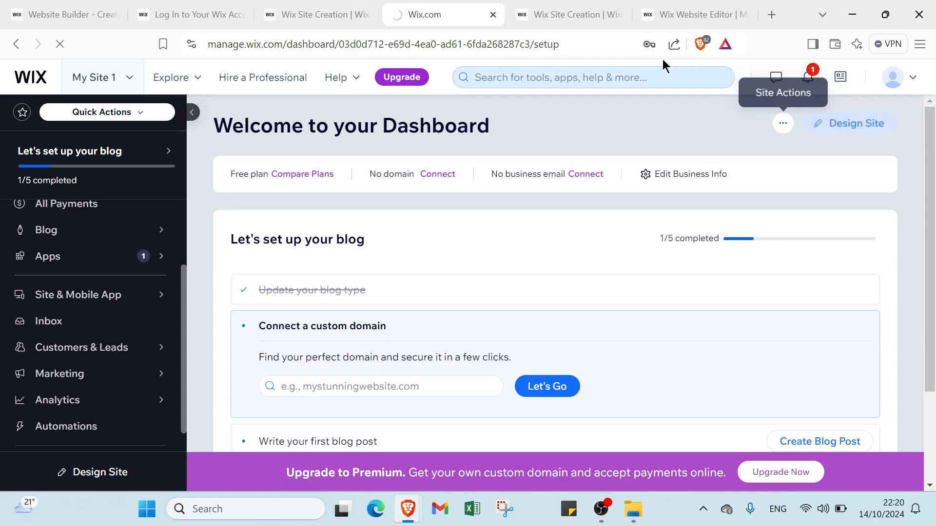
{"action": "left_click", "coordinate": [572, 14]}
{"action": "scroll", "coordinate": [404, 332], "scroll_direction": "down", "scroll_amount": 2}
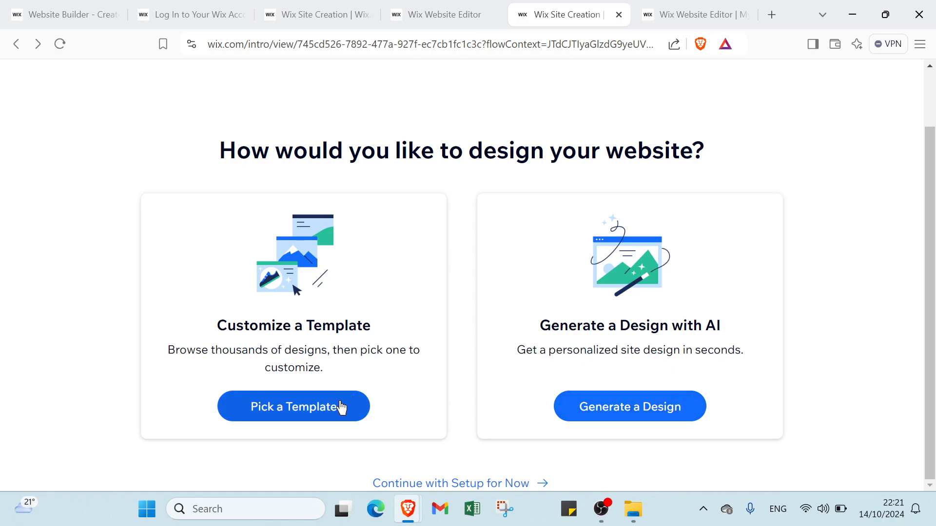
Check the page list of the Train of Thought site in the editor, then return to the blog website templates
{"action": "left_click", "coordinate": [666, 7]}
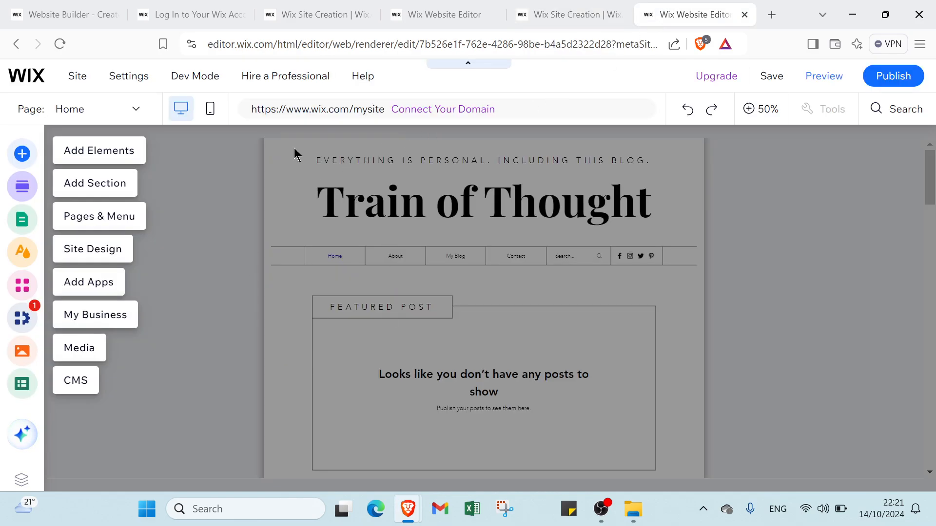
{"action": "left_click", "coordinate": [59, 112]}
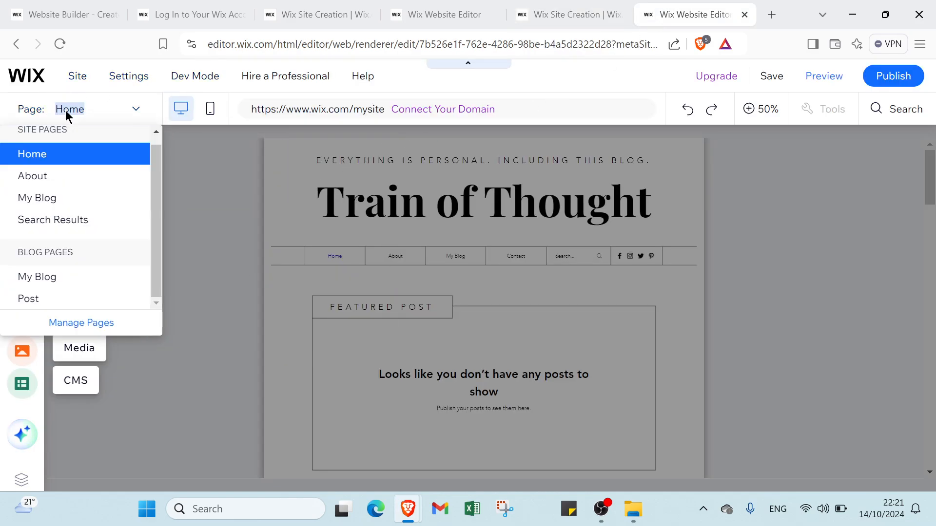
{"action": "left_click", "coordinate": [61, 154]}
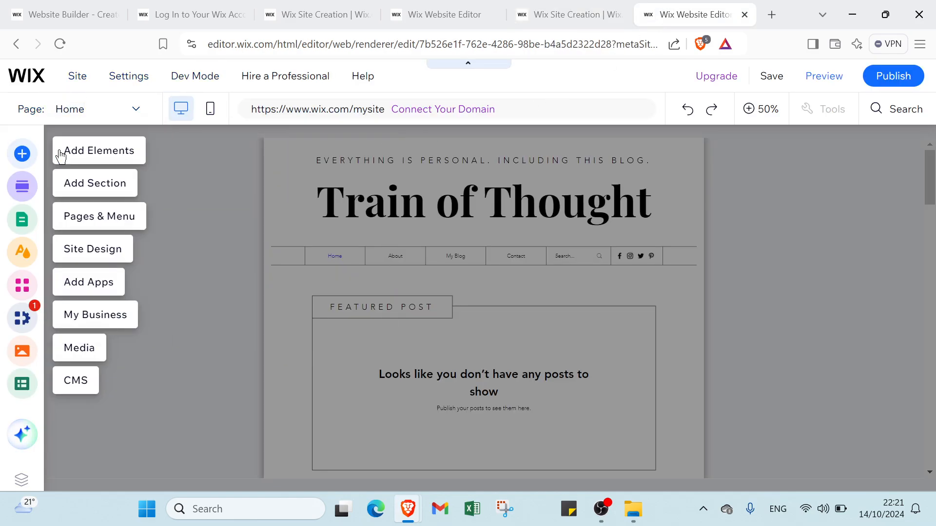
{"action": "left_click", "coordinate": [16, 43]}
{"action": "left_click", "coordinate": [512, 133]}
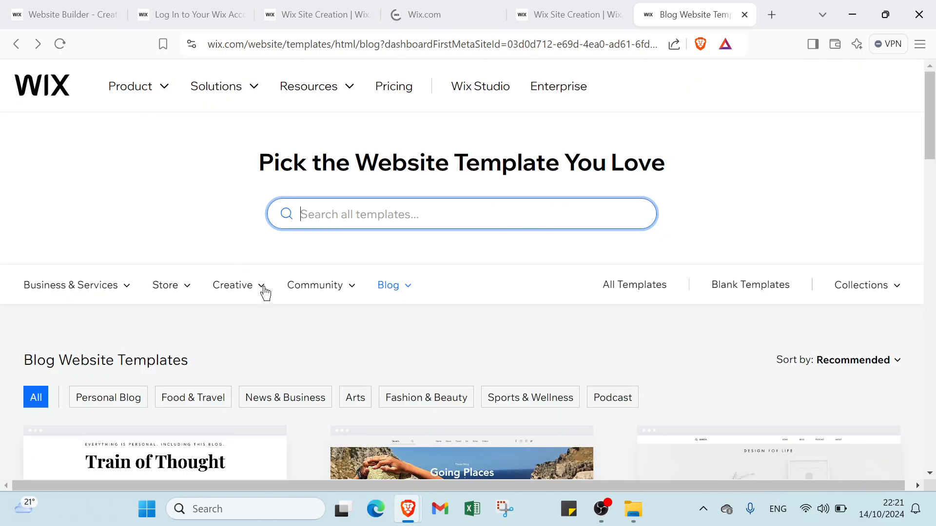
Examine the template categories and browse the available blog website templates
{"action": "scroll", "coordinate": [311, 314], "scroll_direction": "down", "scroll_amount": 1}
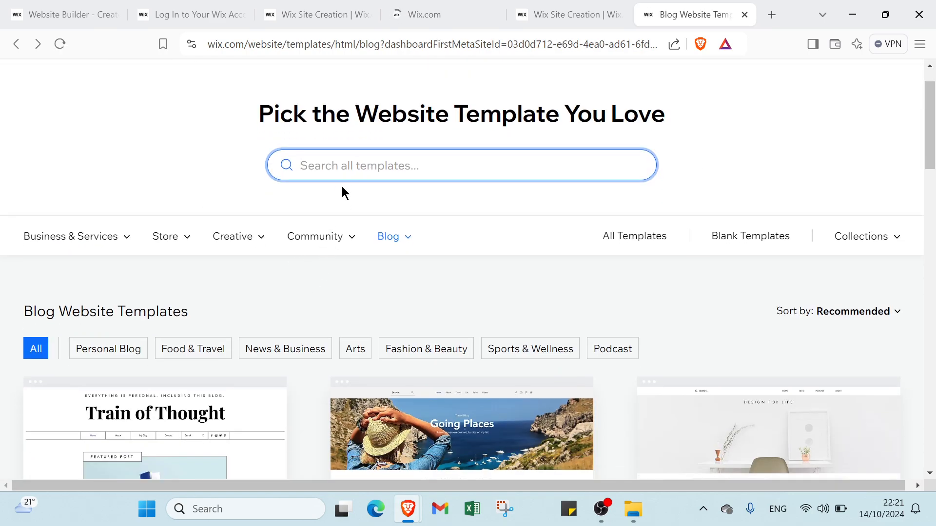
{"action": "mouse_move", "coordinate": [337, 237]}
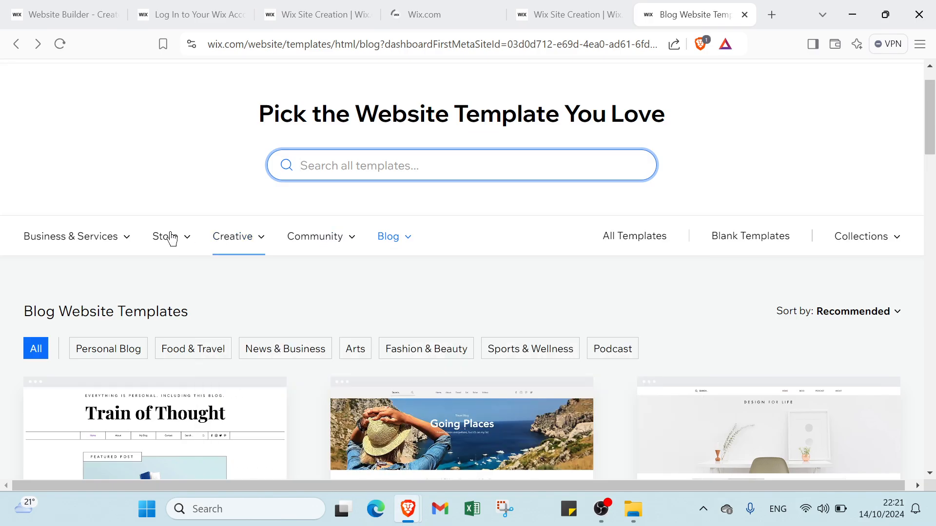
{"action": "mouse_move", "coordinate": [84, 238]}
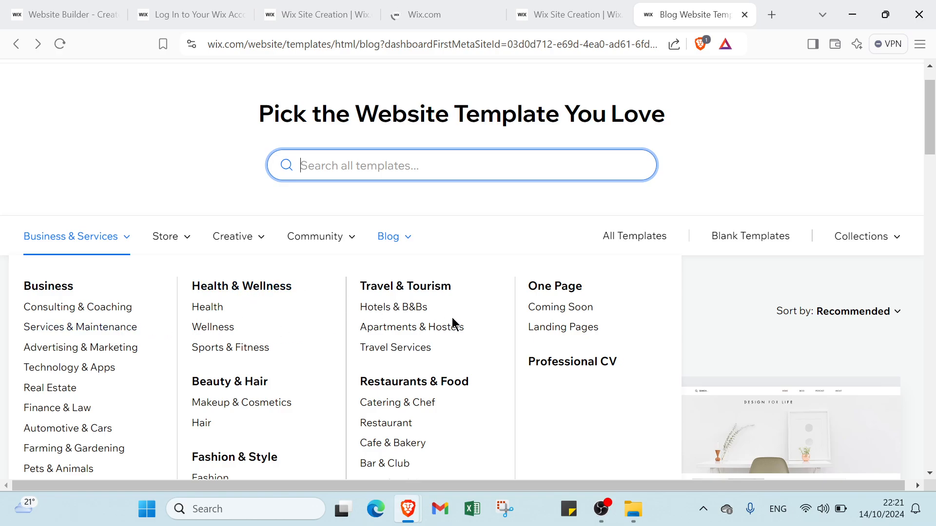
{"action": "mouse_move", "coordinate": [409, 242]}
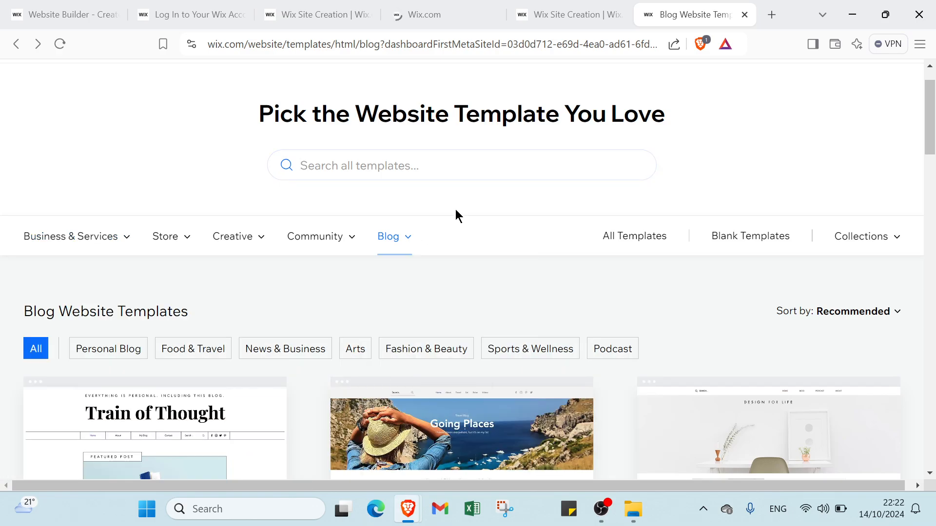
{"action": "mouse_move", "coordinate": [369, 241]}
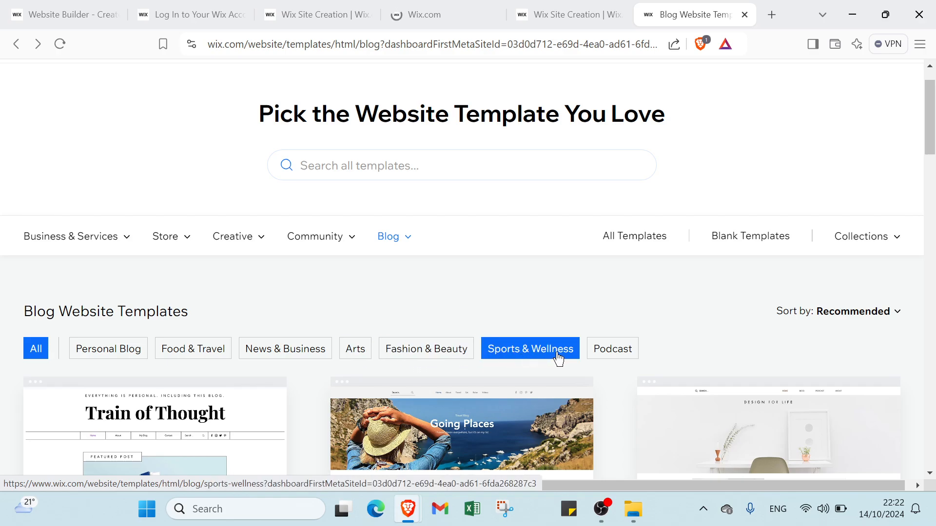
{"action": "scroll", "coordinate": [604, 360], "scroll_direction": "down", "scroll_amount": 6}
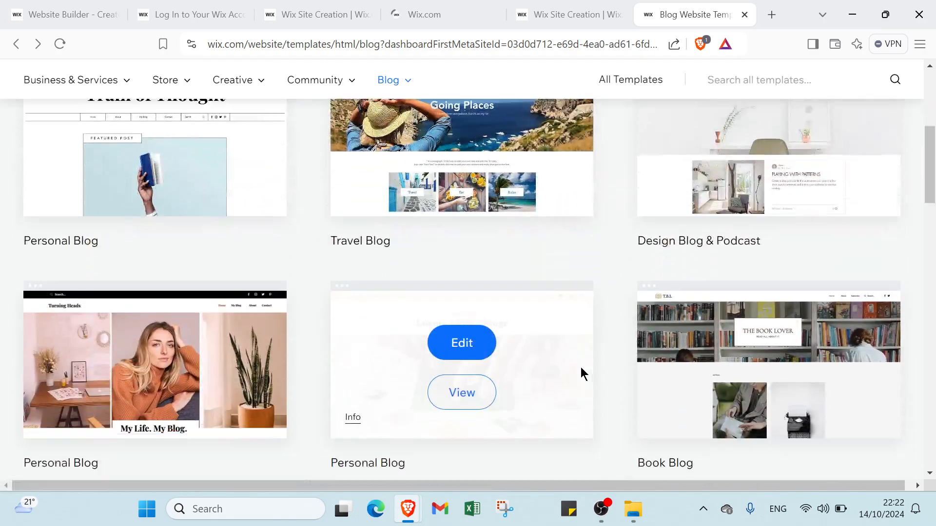
{"action": "scroll", "coordinate": [570, 364], "scroll_direction": "down", "scroll_amount": 8}
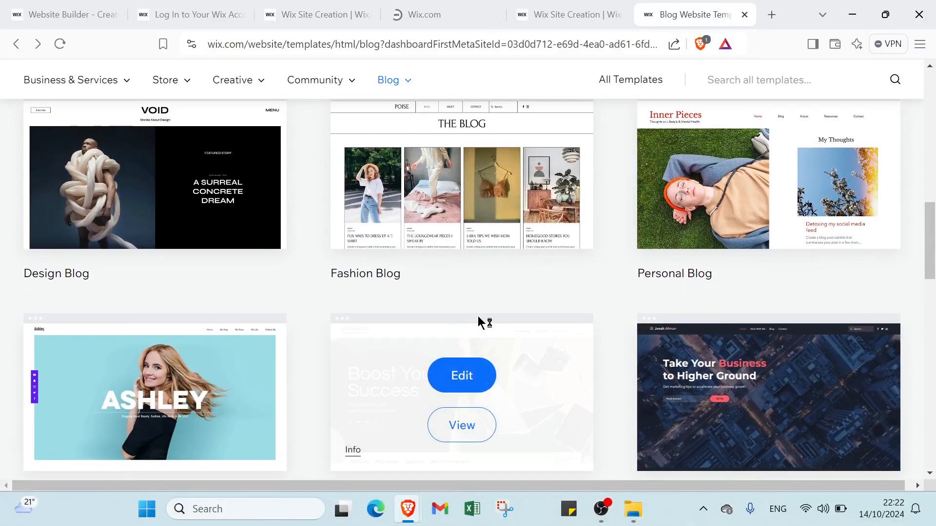
{"action": "scroll", "coordinate": [479, 318], "scroll_direction": "up", "scroll_amount": 1}
{"action": "scroll", "coordinate": [478, 318], "scroll_direction": "down", "scroll_amount": 9}
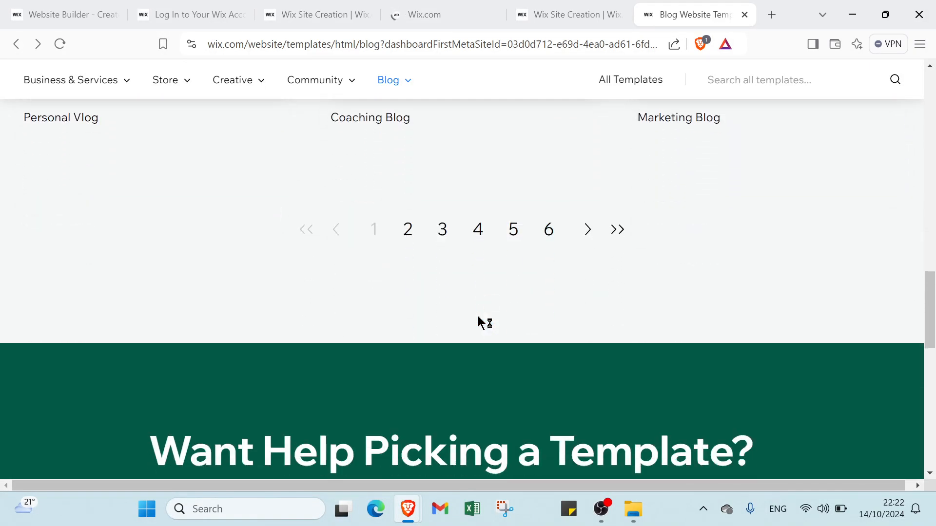
{"action": "scroll", "coordinate": [471, 238], "scroll_direction": "up", "scroll_amount": 12}
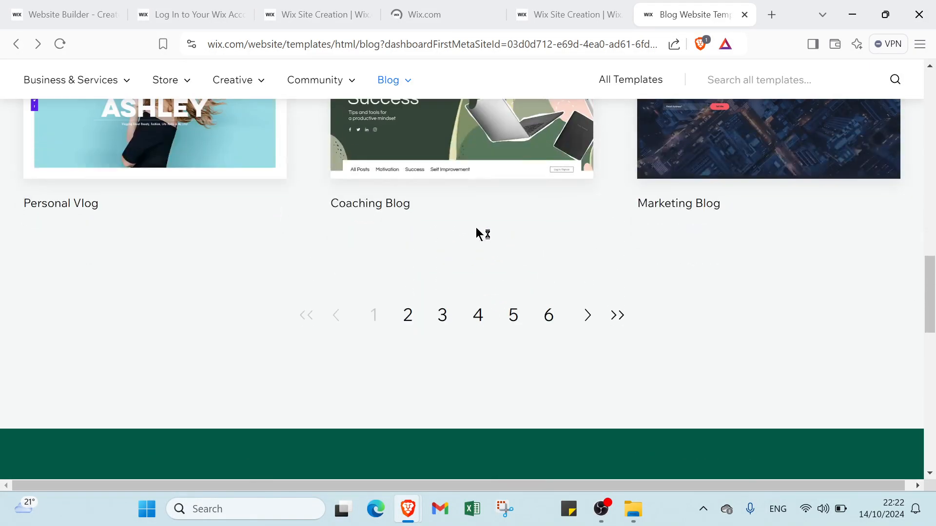
{"action": "scroll", "coordinate": [467, 247], "scroll_direction": "up", "scroll_amount": 3}
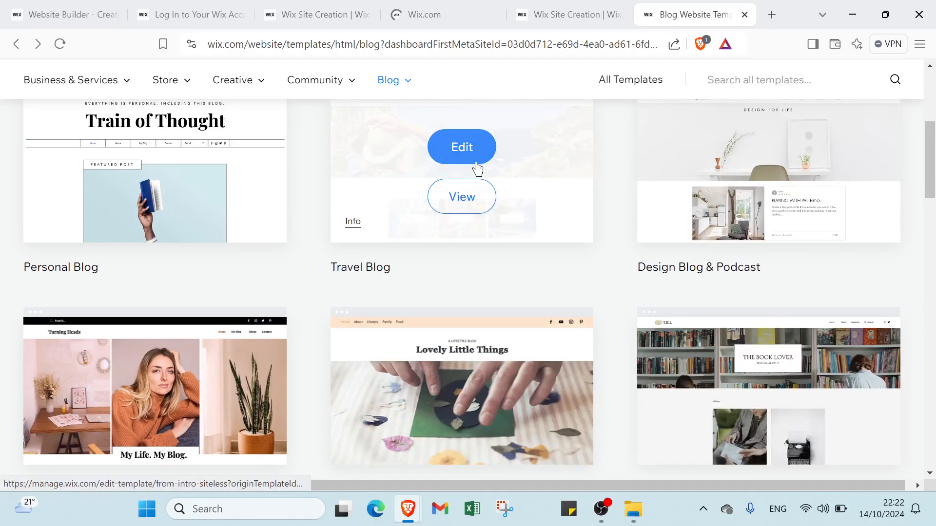
Choose the Going Places travel blog template for editing and create a new site from it
{"action": "left_click", "coordinate": [469, 155]}
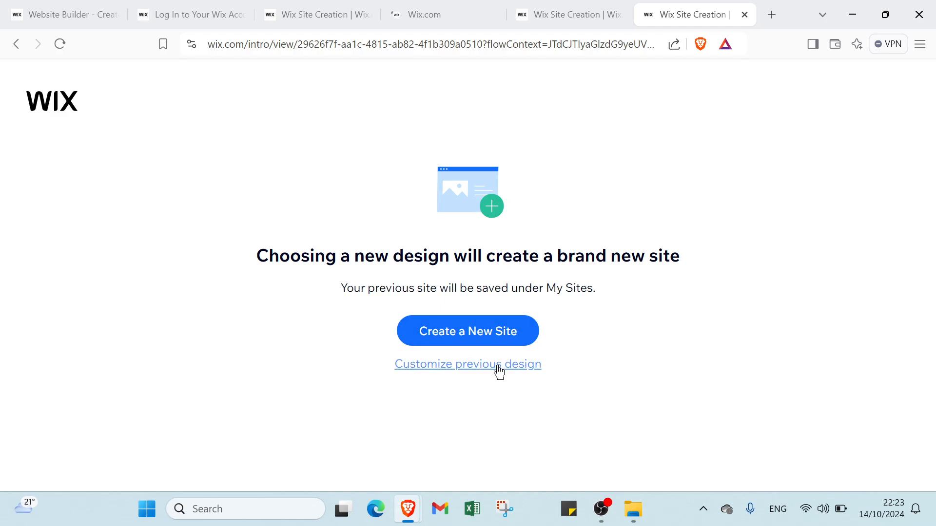
{"action": "left_click", "coordinate": [490, 336]}
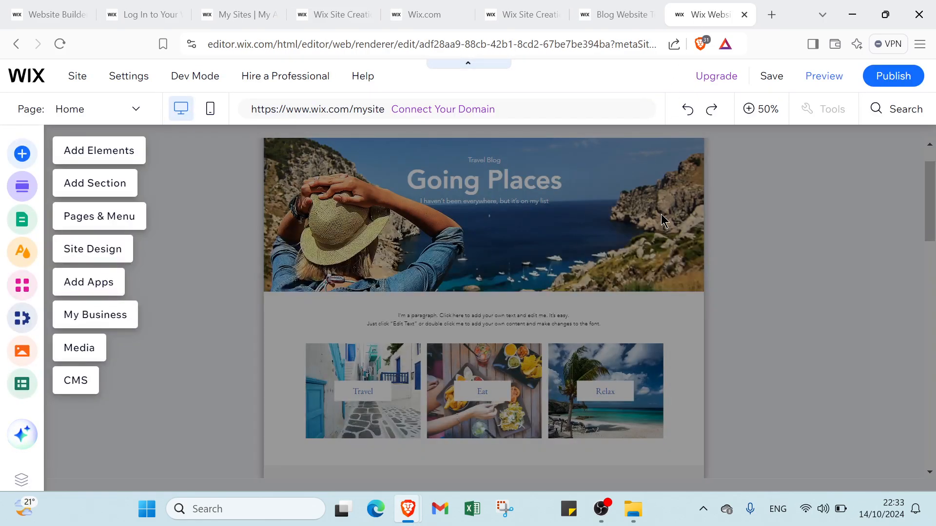
Open page management for the travel blog site and review the pages in its Site Menu
{"action": "left_click", "coordinate": [122, 113]}
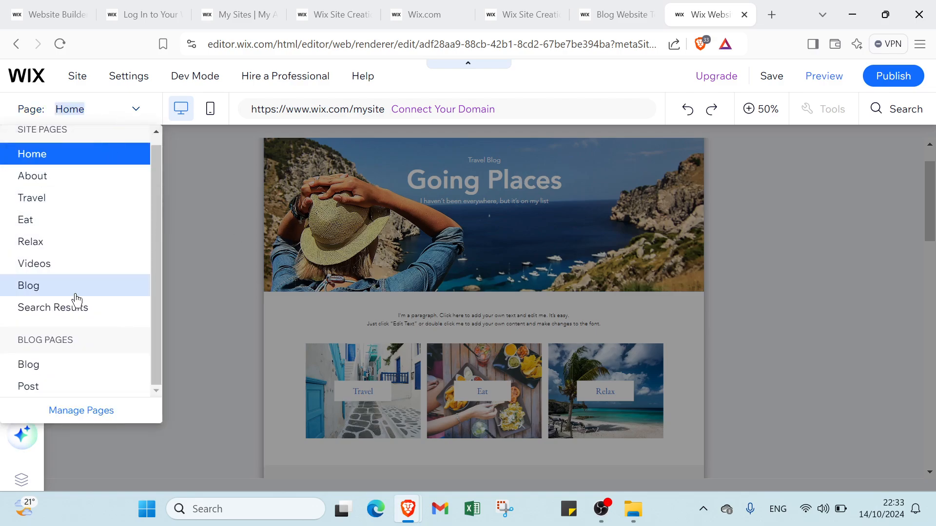
{"action": "left_click", "coordinate": [65, 412]}
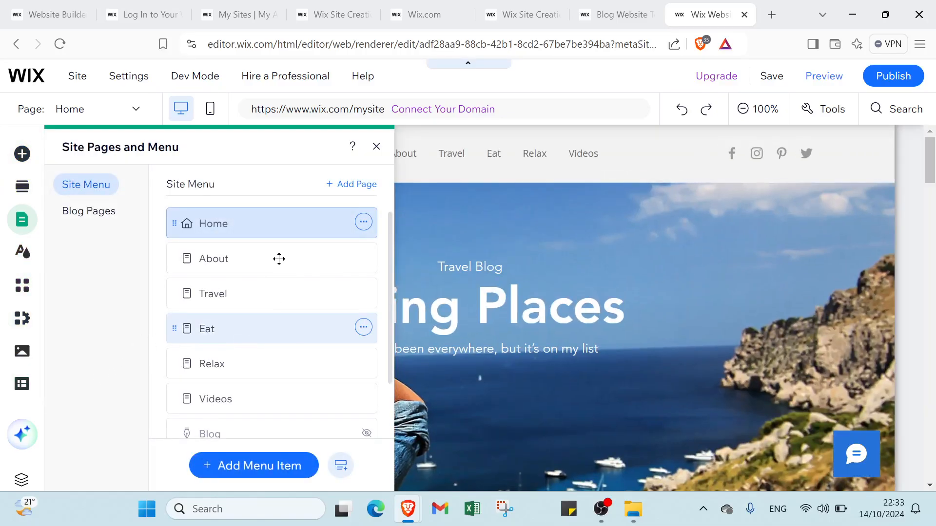
{"action": "scroll", "coordinate": [279, 257], "scroll_direction": "down", "scroll_amount": 2}
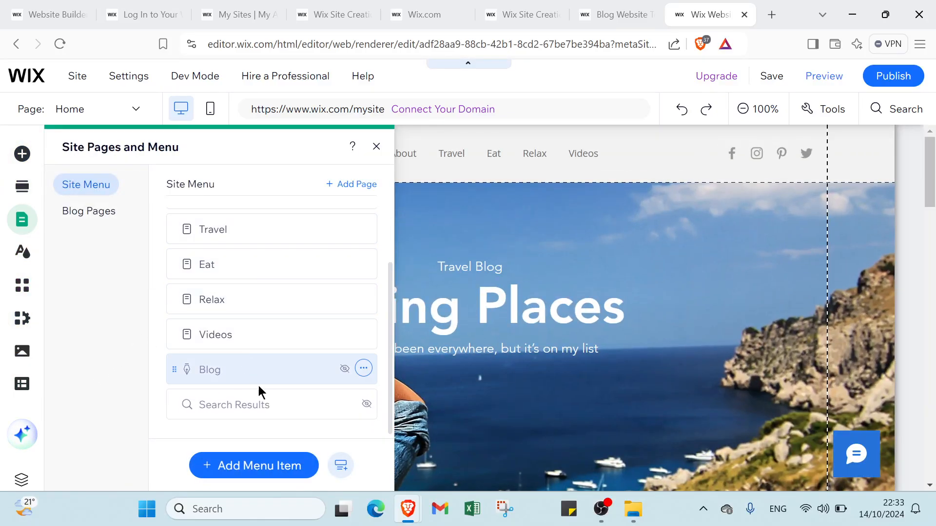
Try to delete the Blog page and the Search Results page together with its Wix Site Search app from the Site Menu
{"action": "left_click", "coordinate": [367, 370]}
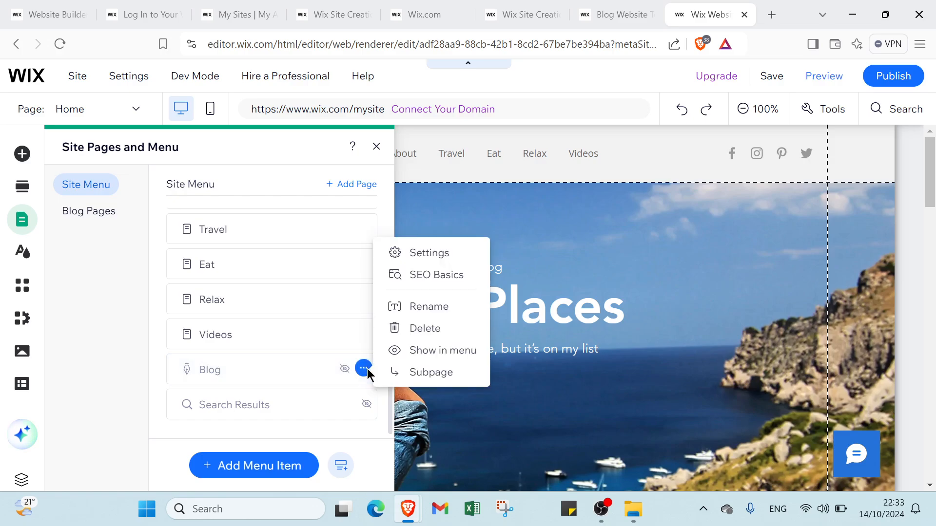
{"action": "left_click", "coordinate": [418, 331]}
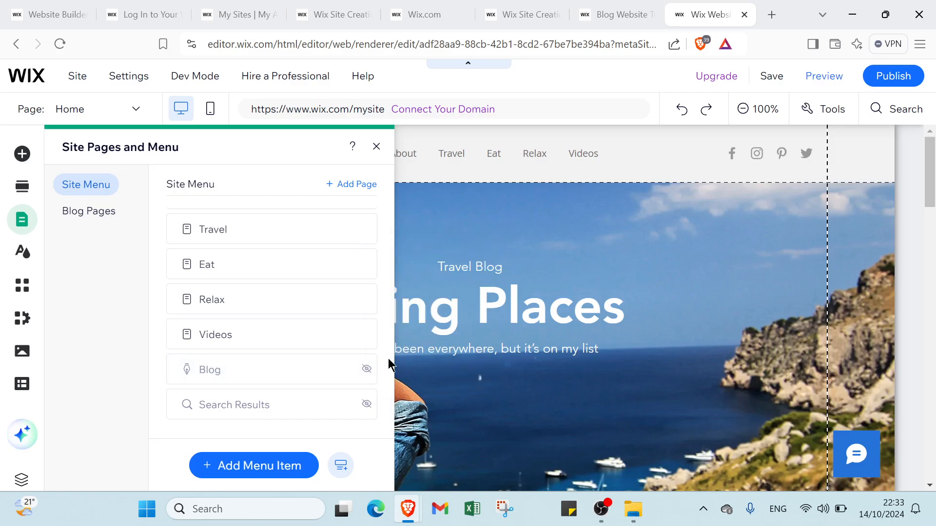
{"action": "left_click", "coordinate": [364, 404]}
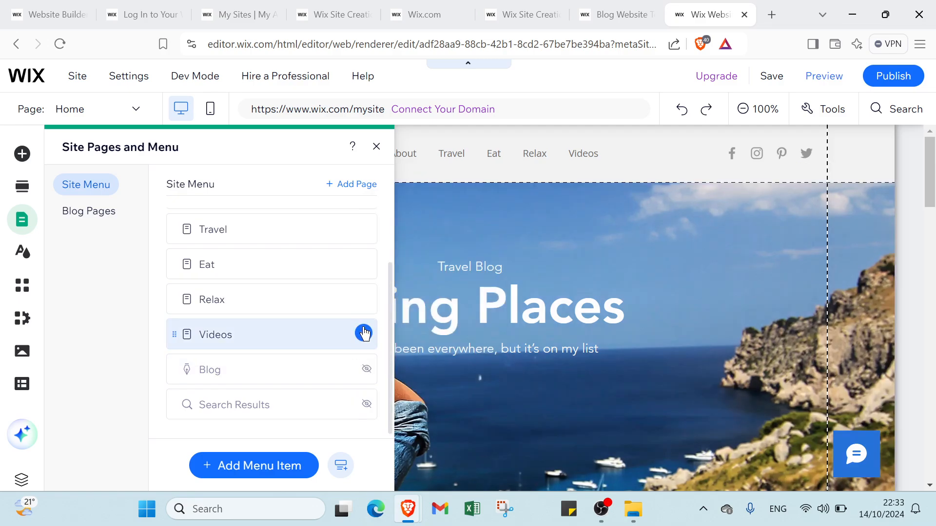
{"action": "left_click", "coordinate": [364, 333]}
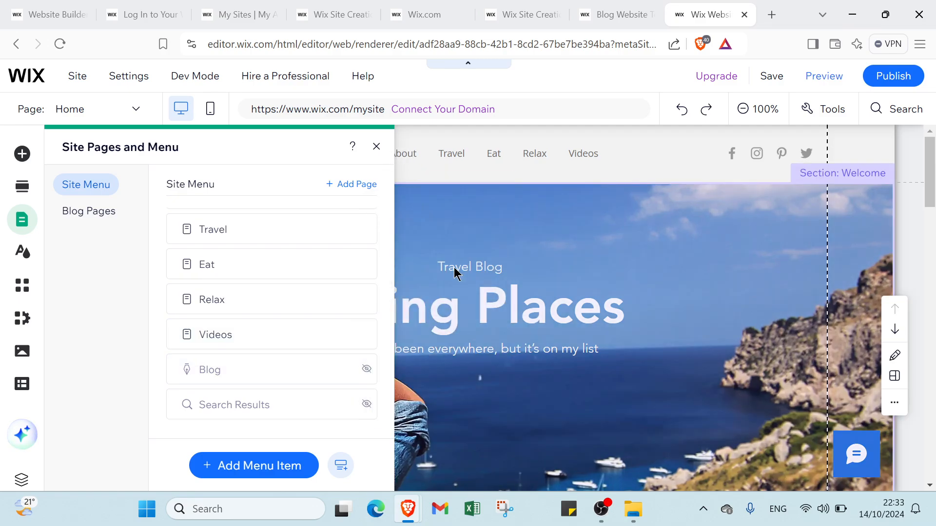
{"action": "scroll", "coordinate": [439, 273], "scroll_direction": "down", "scroll_amount": 5}
{"action": "left_click", "coordinate": [364, 333]}
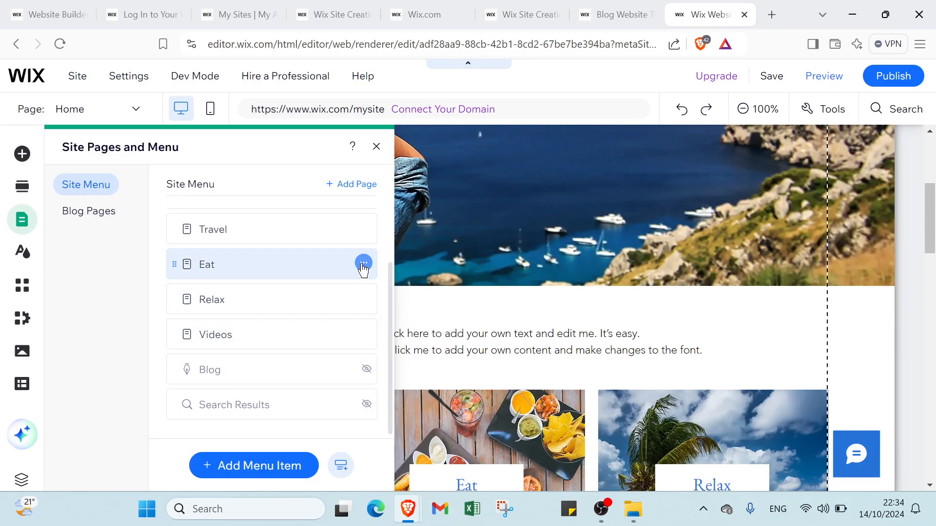
{"action": "left_click", "coordinate": [364, 264]}
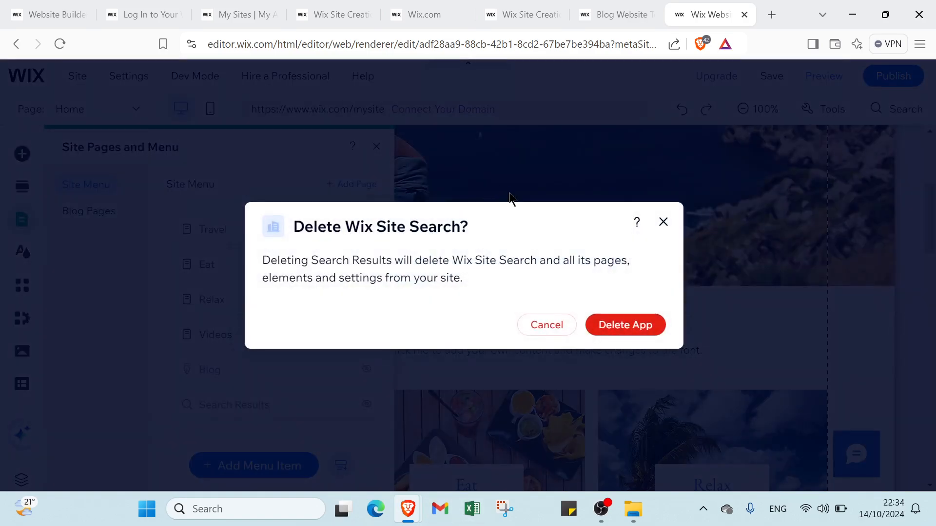
{"action": "left_click", "coordinate": [624, 324]}
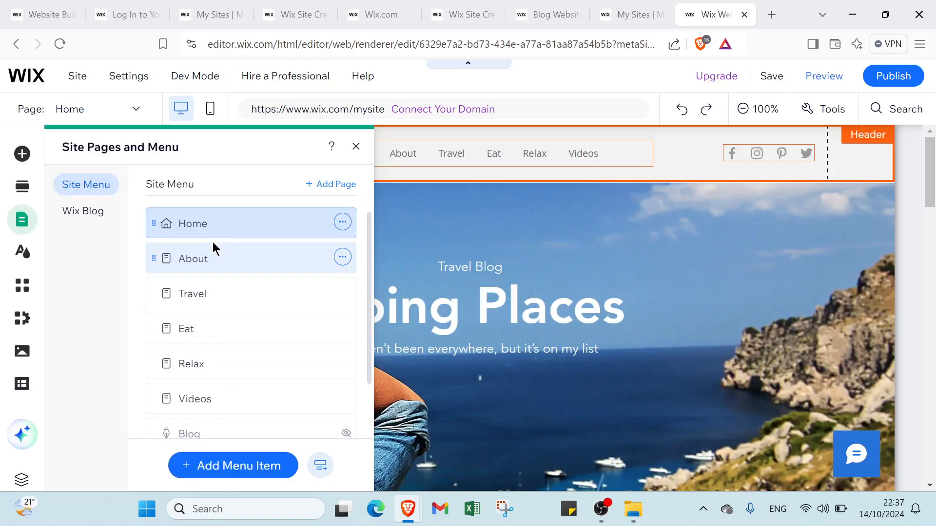
Review the Site Menu and Blog Pages lists, and browse the categories of sections that can be added
{"action": "scroll", "coordinate": [161, 268], "scroll_direction": "down", "scroll_amount": 2}
{"action": "left_click", "coordinate": [98, 215]}
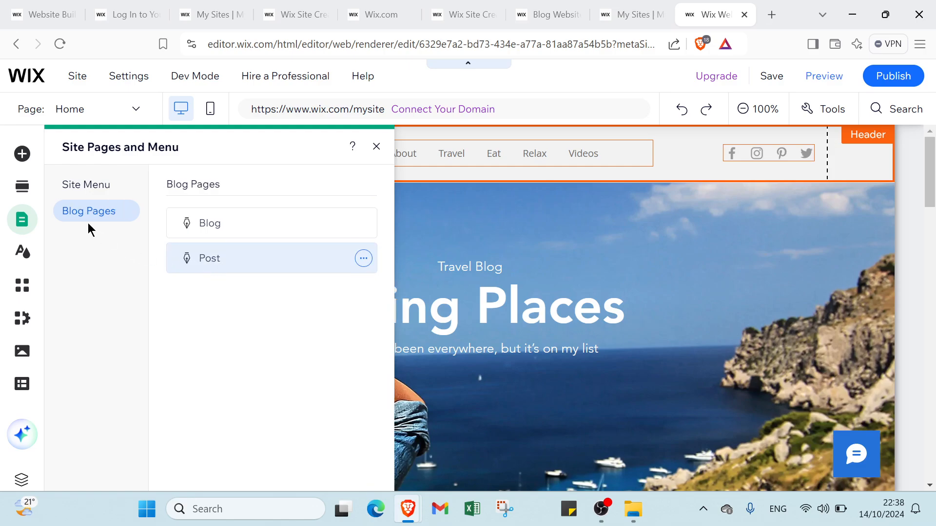
{"action": "left_click", "coordinate": [30, 192]}
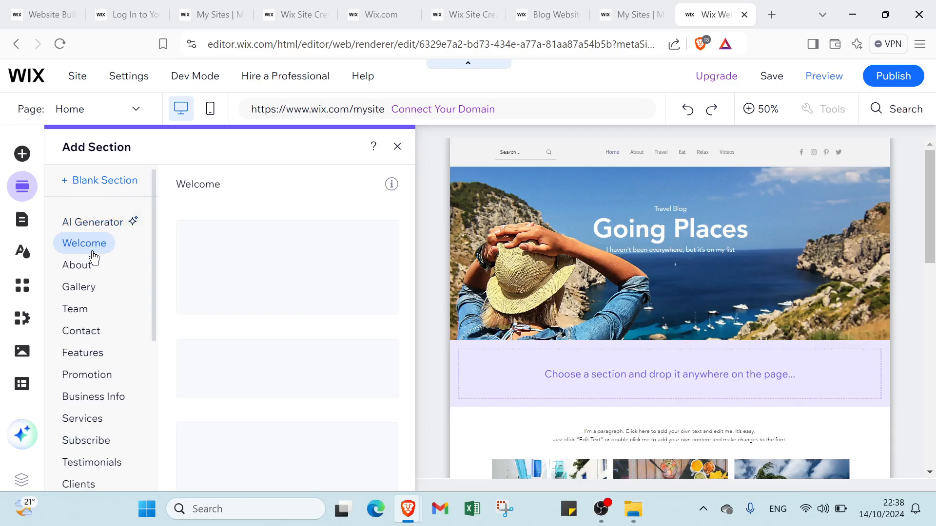
{"action": "scroll", "coordinate": [100, 238], "scroll_direction": "down", "scroll_amount": 1}
{"action": "scroll", "coordinate": [99, 238], "scroll_direction": "down", "scroll_amount": 5}
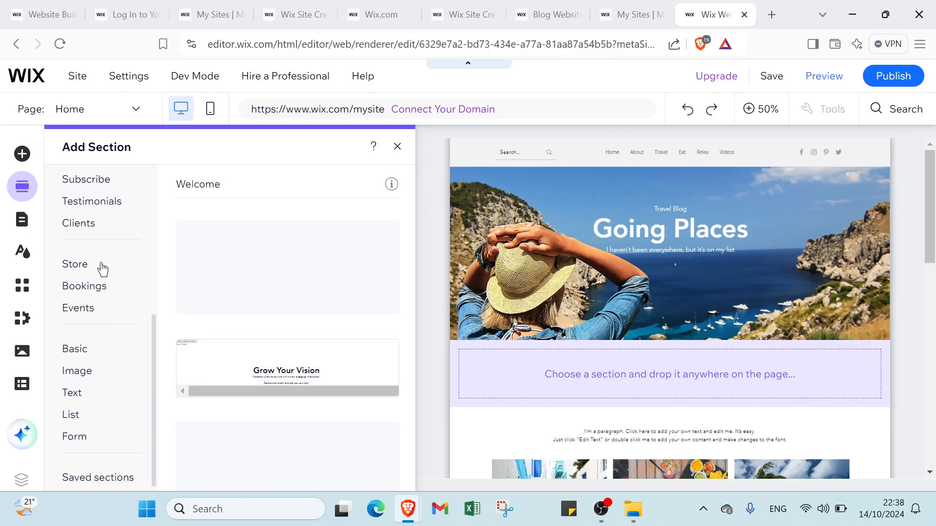
{"action": "scroll", "coordinate": [98, 326], "scroll_direction": "up", "scroll_amount": 3}
{"action": "scroll", "coordinate": [99, 330], "scroll_direction": "up", "scroll_amount": 2}
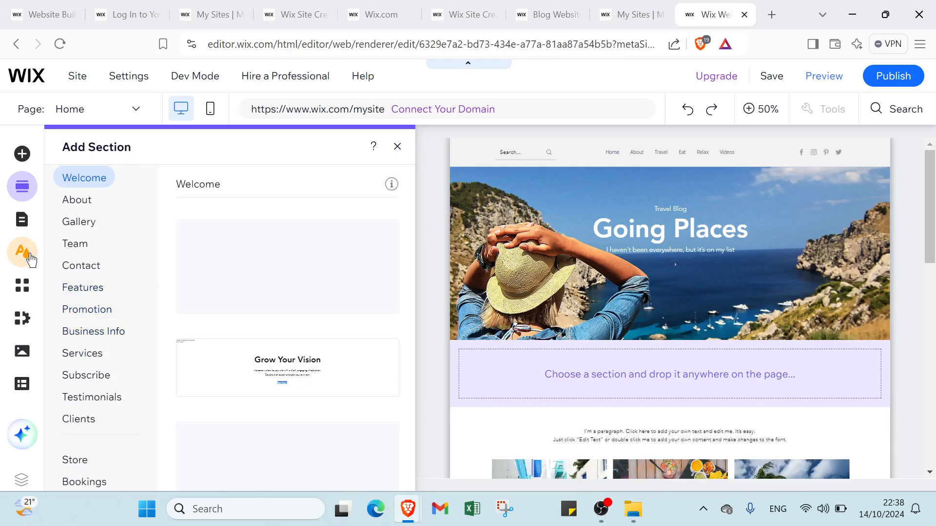
Look through the site design, Wix App Market and business tools, and return to the home page canvas
{"action": "left_click", "coordinate": [30, 258]}
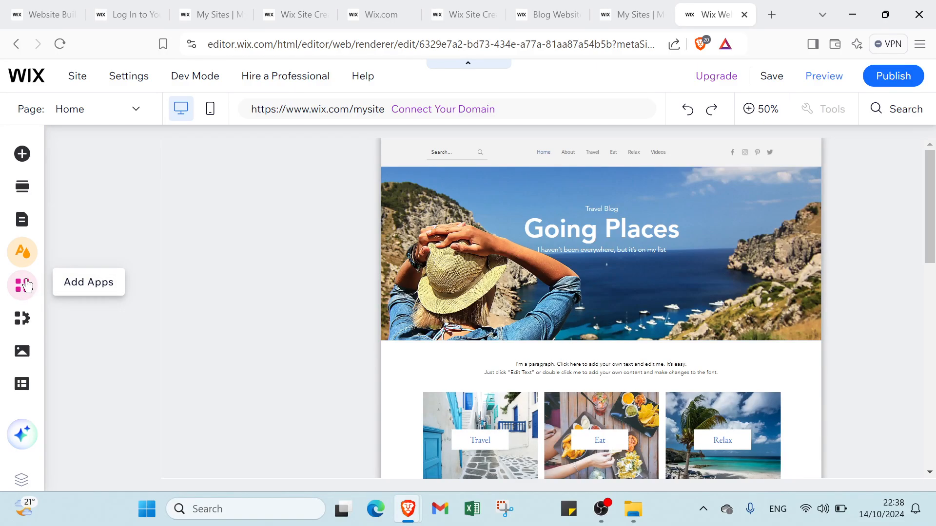
{"action": "left_click", "coordinate": [27, 285]}
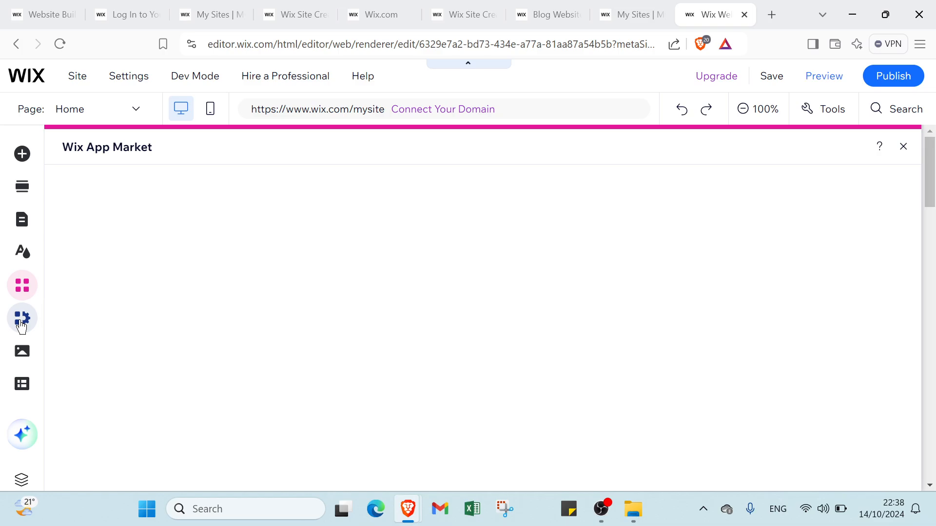
{"action": "left_click", "coordinate": [21, 325]}
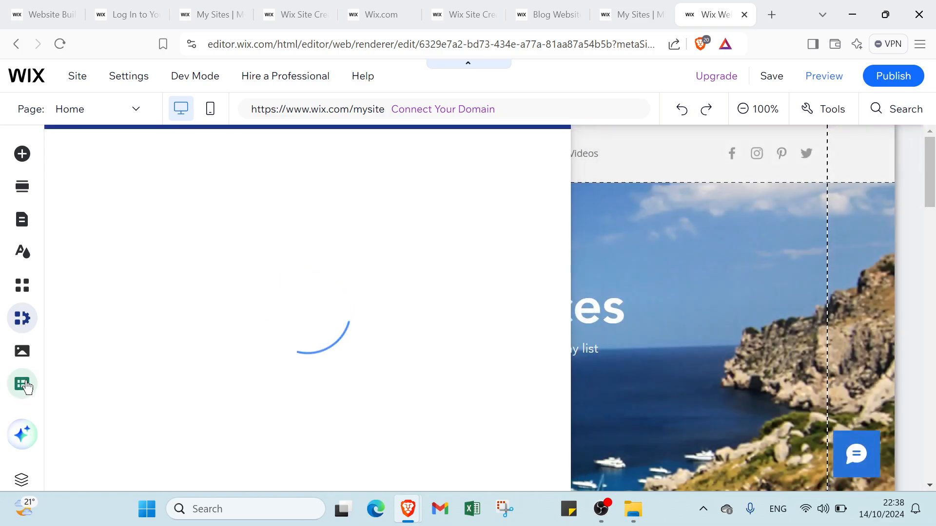
{"action": "left_click", "coordinate": [619, 160]}
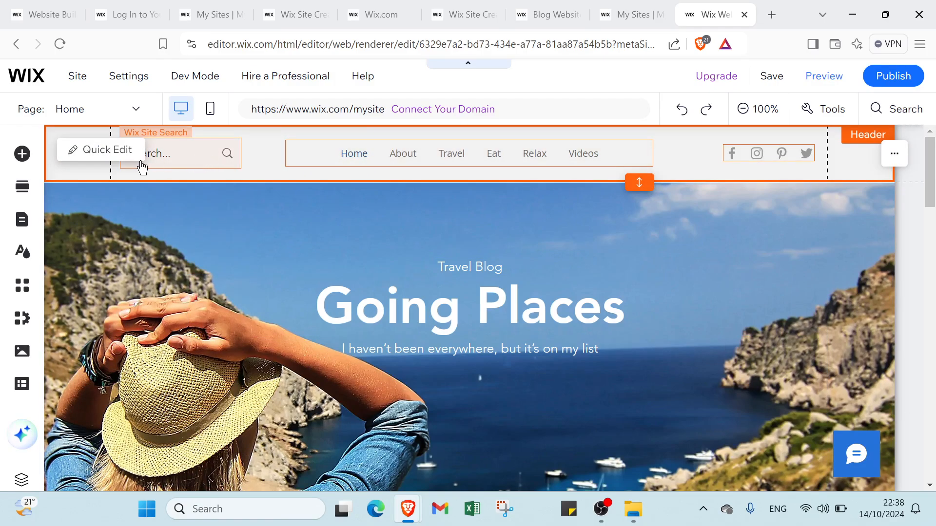
Examine the whole home page from the header to the footer at 50% zoom
{"action": "left_click", "coordinate": [144, 193]}
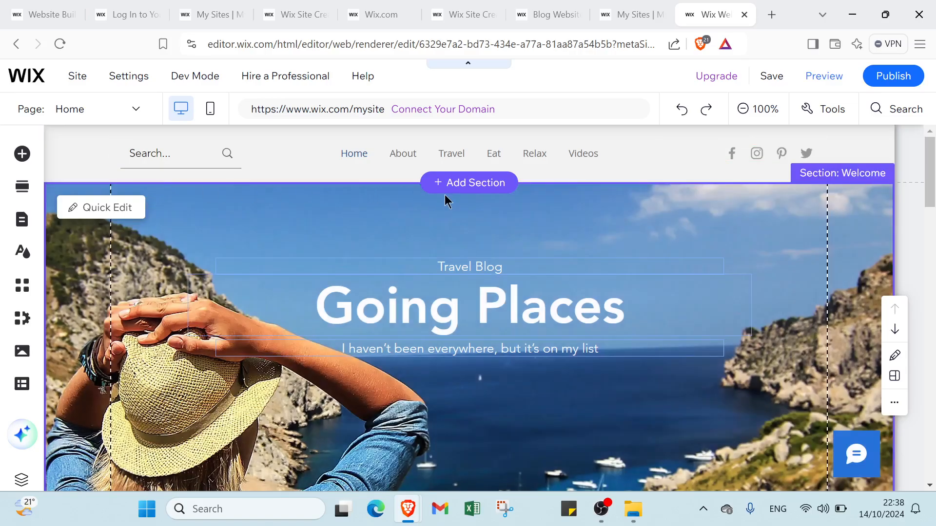
{"action": "left_click", "coordinate": [629, 155]}
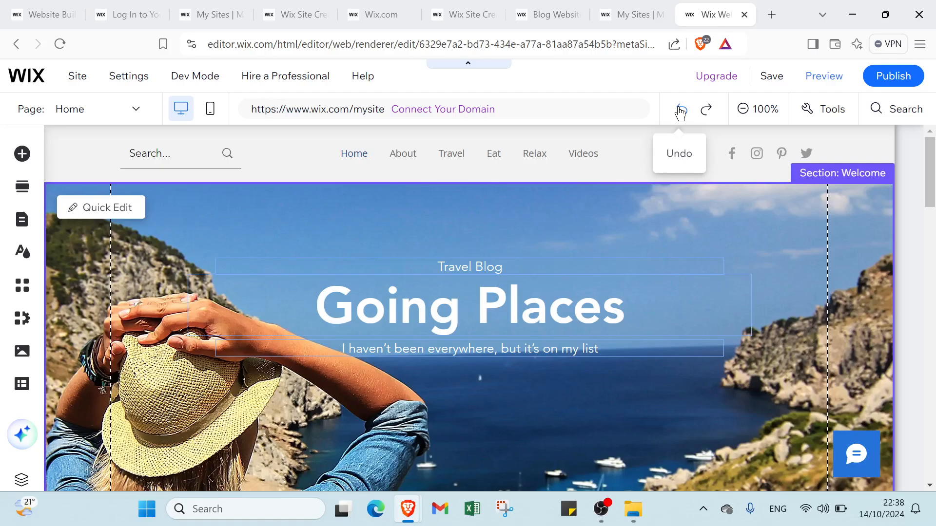
{"action": "left_click", "coordinate": [747, 111]}
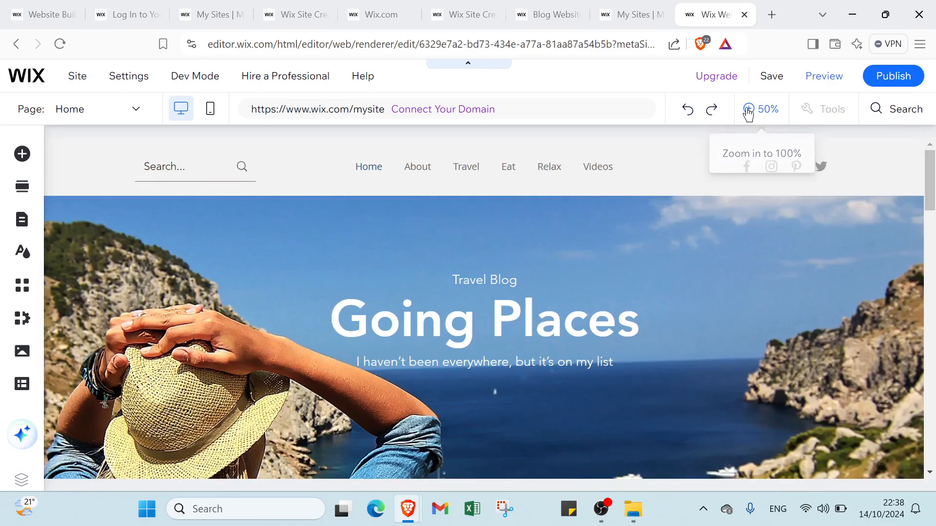
{"action": "scroll", "coordinate": [593, 260], "scroll_direction": "down", "scroll_amount": 15}
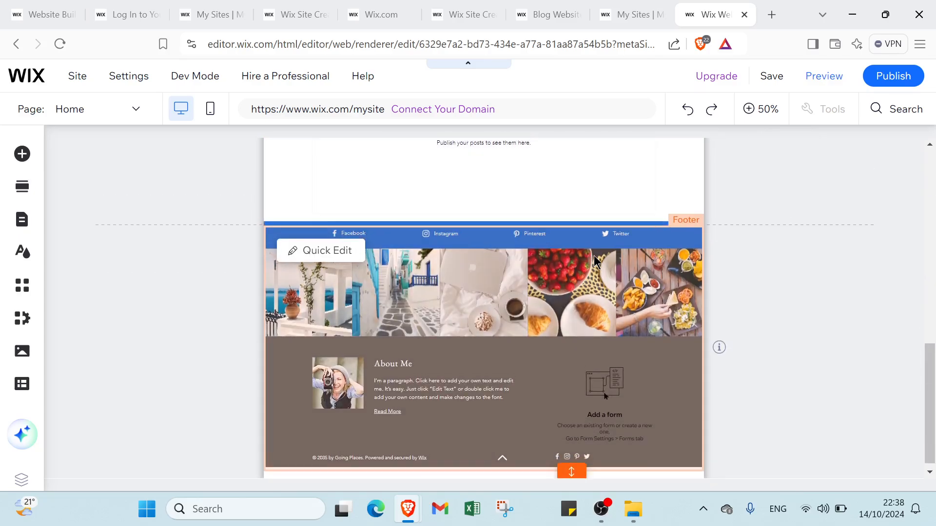
{"action": "scroll", "coordinate": [593, 259], "scroll_direction": "up", "scroll_amount": 15}
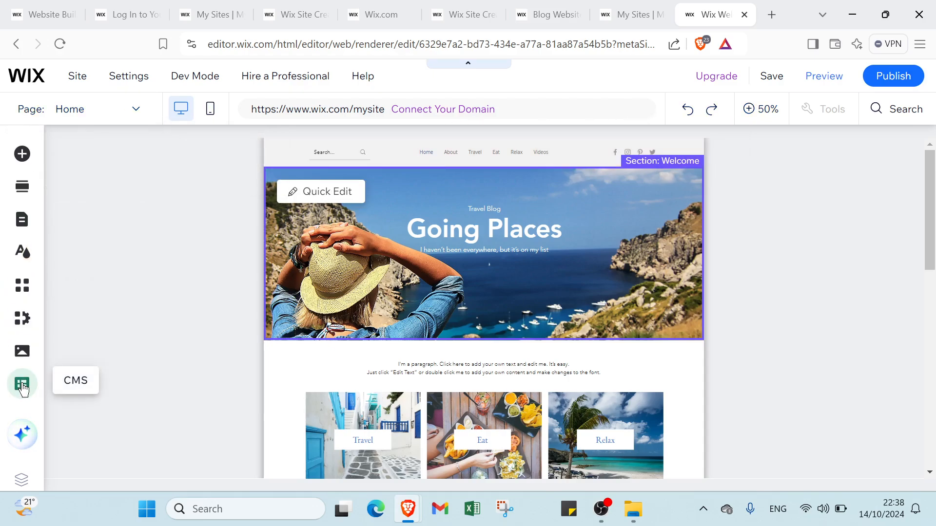
Check the site's media tools, close them and look over the Welcome section of the home page
{"action": "left_click", "coordinate": [22, 351]}
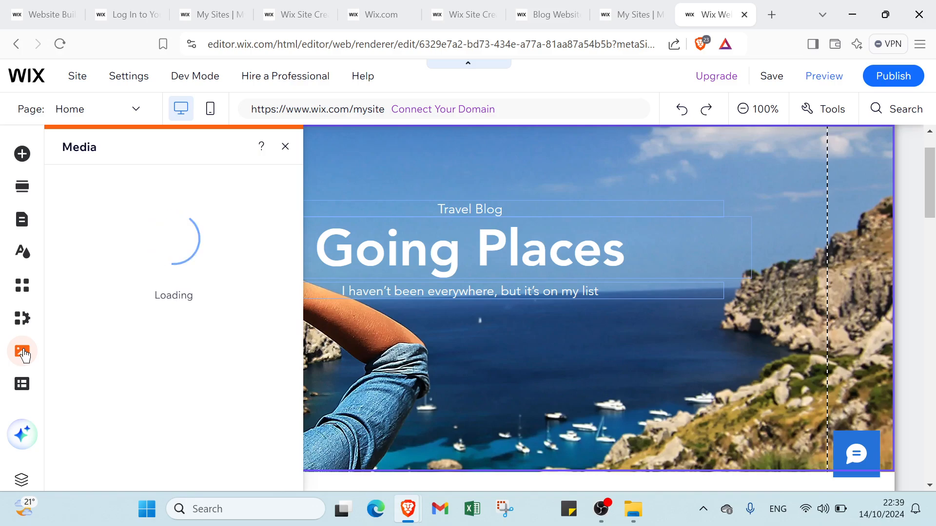
{"action": "left_click", "coordinate": [23, 355]}
{"action": "scroll", "coordinate": [453, 278], "scroll_direction": "down", "scroll_amount": 4}
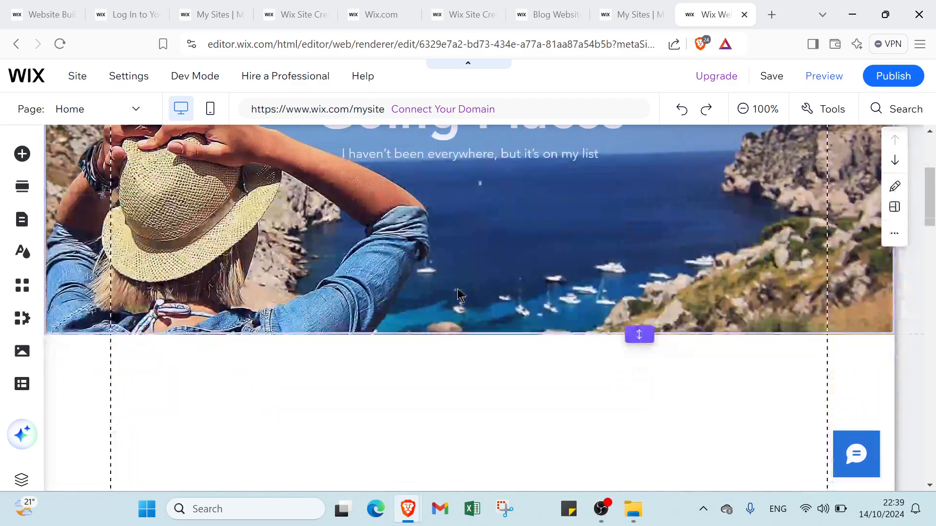
{"action": "scroll", "coordinate": [468, 283], "scroll_direction": "up", "scroll_amount": 4}
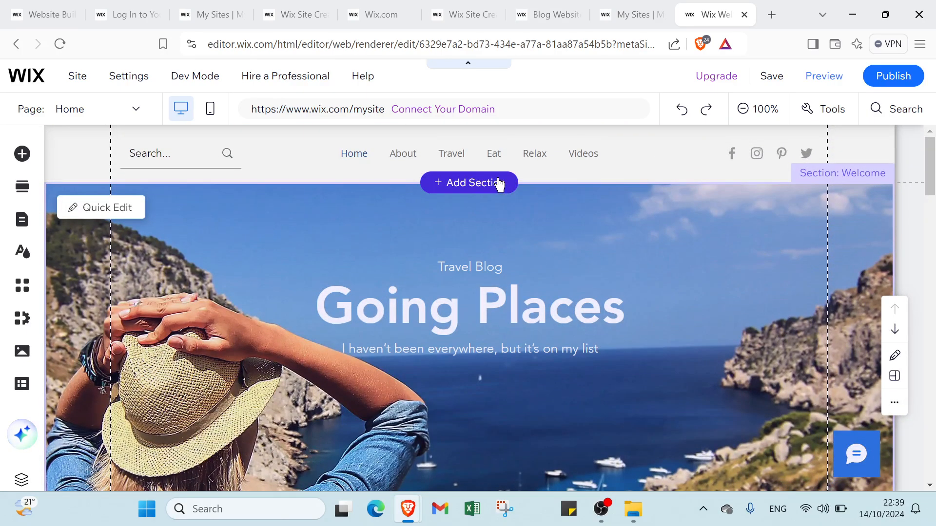
Add a section between the header and the Going Places banner using the designed Welcome section "Grow Your Vision"
{"action": "left_click", "coordinate": [499, 184]}
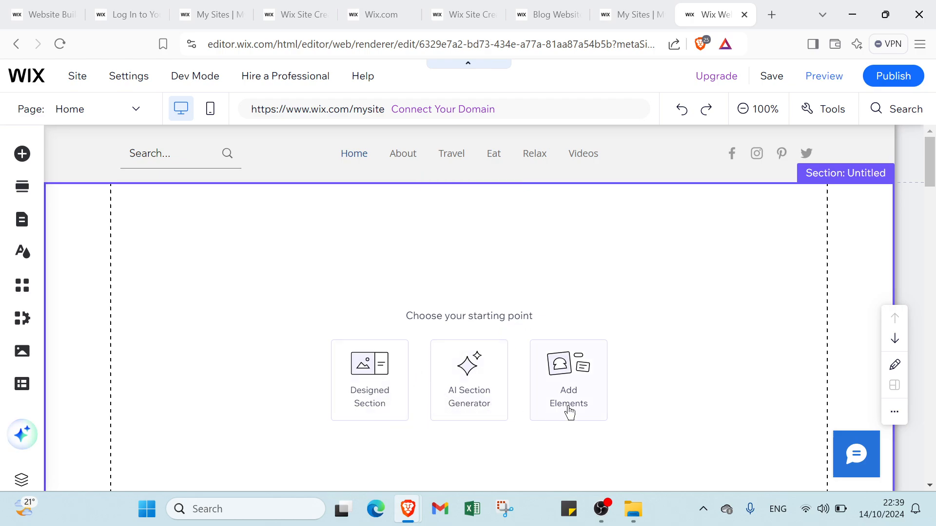
{"action": "left_click", "coordinate": [377, 385]}
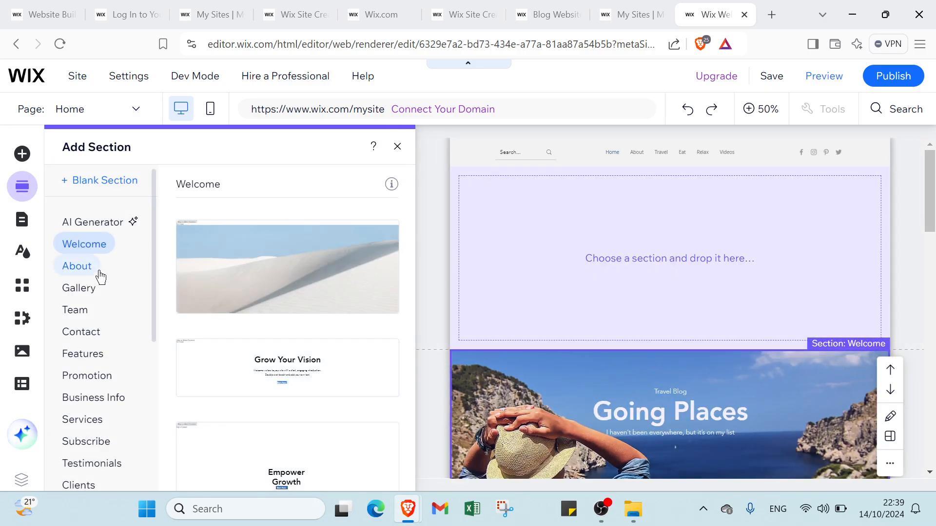
{"action": "scroll", "coordinate": [273, 291], "scroll_direction": "down", "scroll_amount": 2}
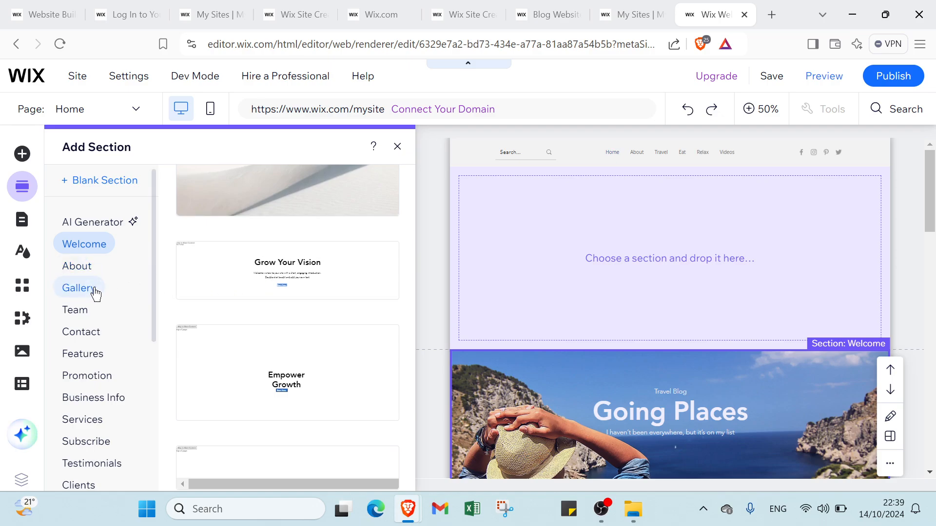
{"action": "scroll", "coordinate": [100, 315], "scroll_direction": "down", "scroll_amount": 2}
{"action": "scroll", "coordinate": [99, 307], "scroll_direction": "up", "scroll_amount": 2}
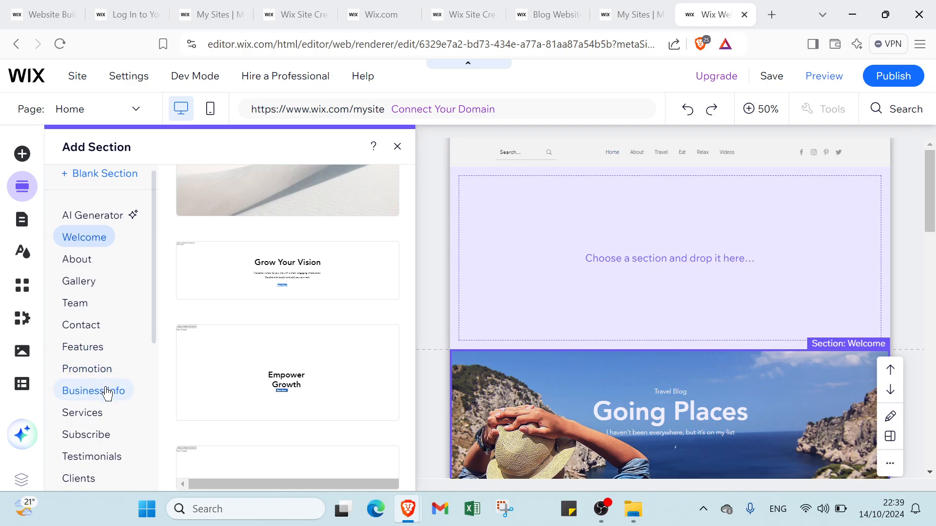
{"action": "scroll", "coordinate": [105, 387], "scroll_direction": "down", "scroll_amount": 4}
{"action": "scroll", "coordinate": [100, 365], "scroll_direction": "down", "scroll_amount": 6}
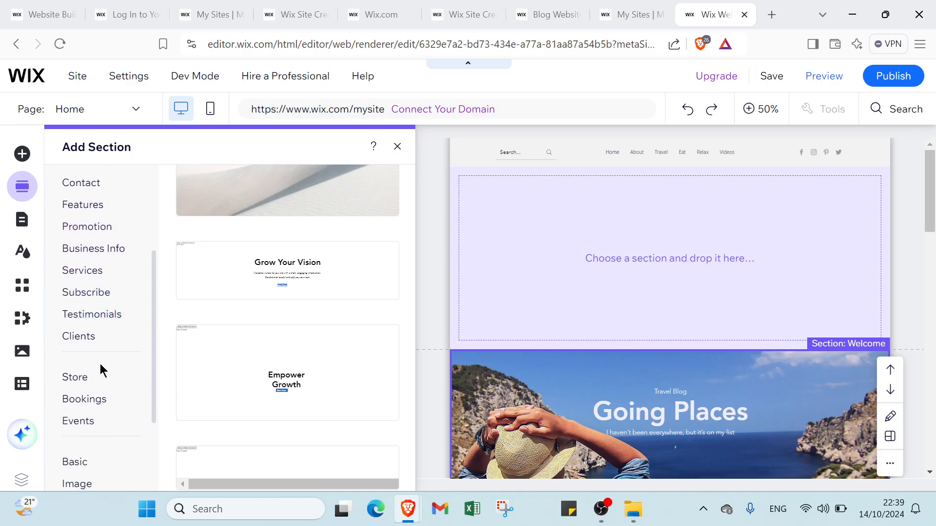
{"action": "scroll", "coordinate": [102, 371], "scroll_direction": "up", "scroll_amount": 10}
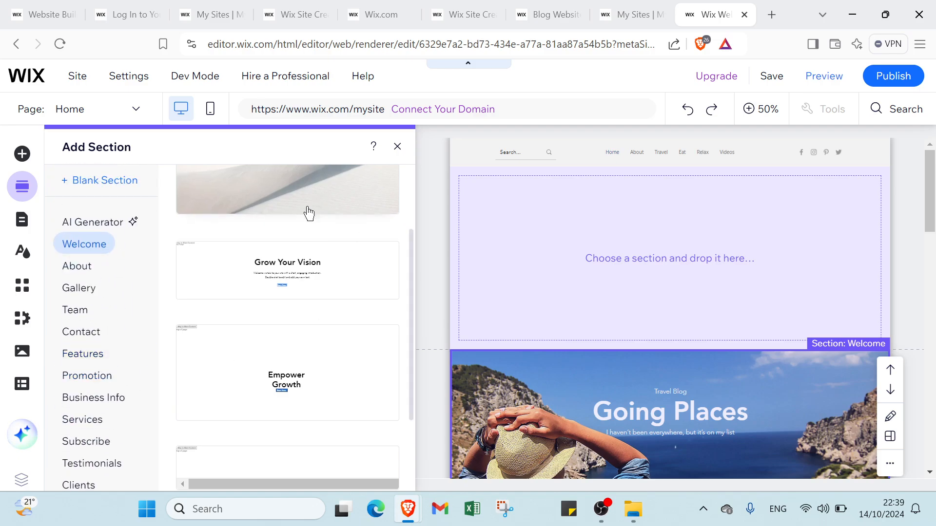
{"action": "left_click", "coordinate": [305, 279]}
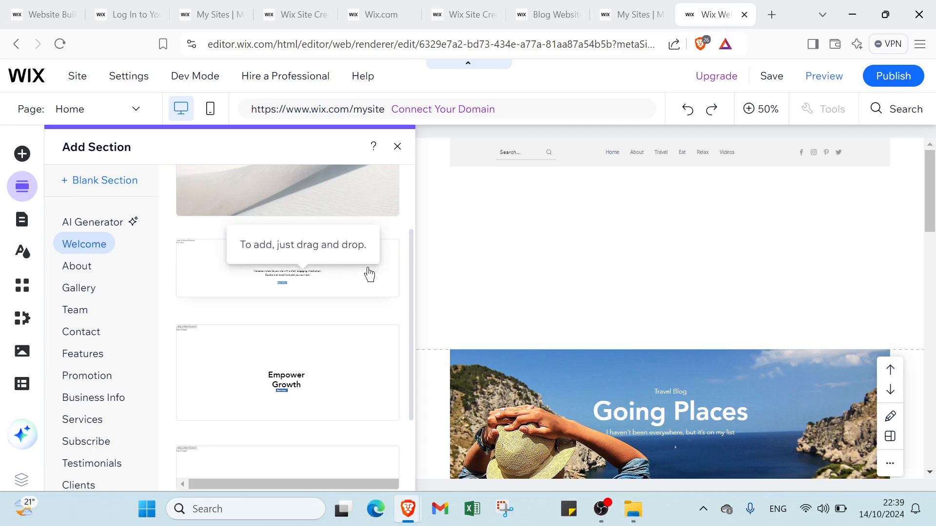
{"action": "left_click_drag", "start_coordinate": [369, 275], "coordinate": [637, 317]}
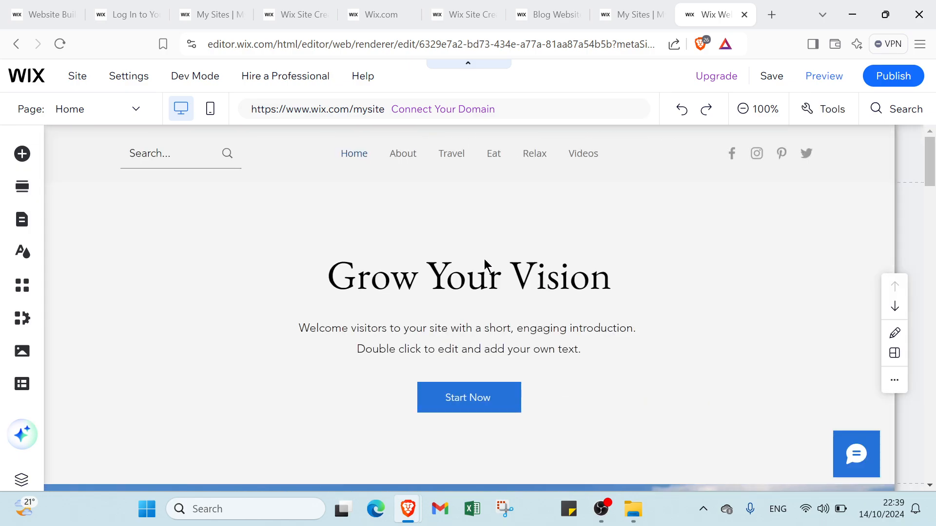
Examine the "Grow Your Vision" section and the home page layout below it around the Categories section
{"action": "scroll", "coordinate": [641, 302], "scroll_direction": "down", "scroll_amount": 6}
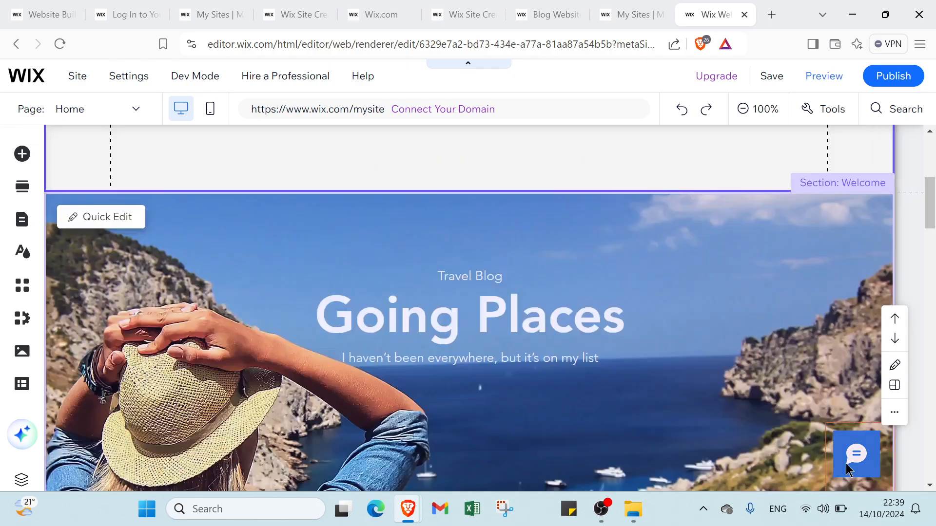
{"action": "scroll", "coordinate": [668, 320], "scroll_direction": "up", "scroll_amount": 6}
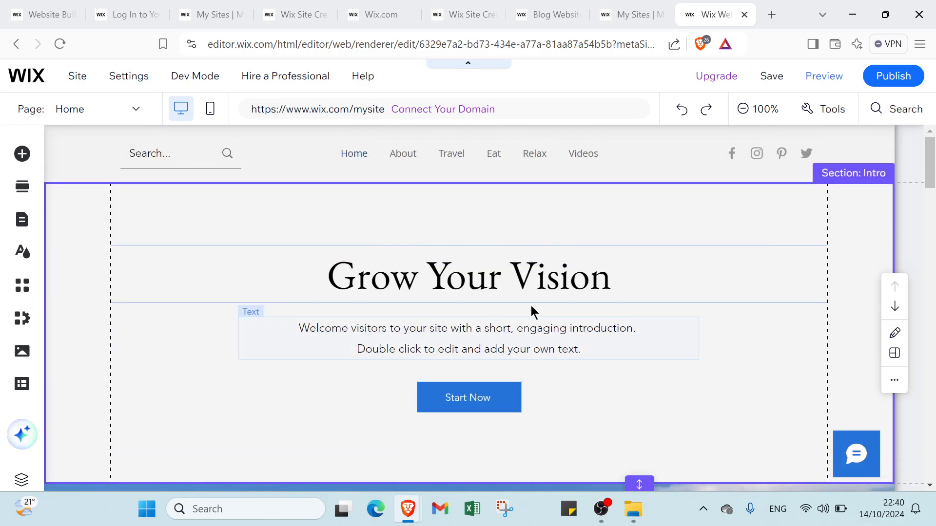
{"action": "scroll", "coordinate": [490, 315], "scroll_direction": "down", "scroll_amount": 8}
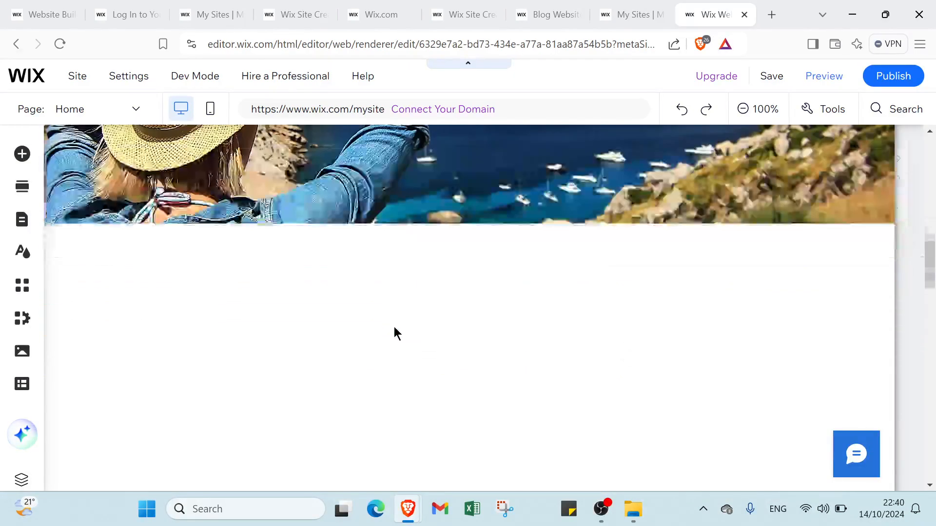
{"action": "scroll", "coordinate": [540, 345], "scroll_direction": "down", "scroll_amount": 6}
{"action": "scroll", "coordinate": [544, 350], "scroll_direction": "up", "scroll_amount": 5}
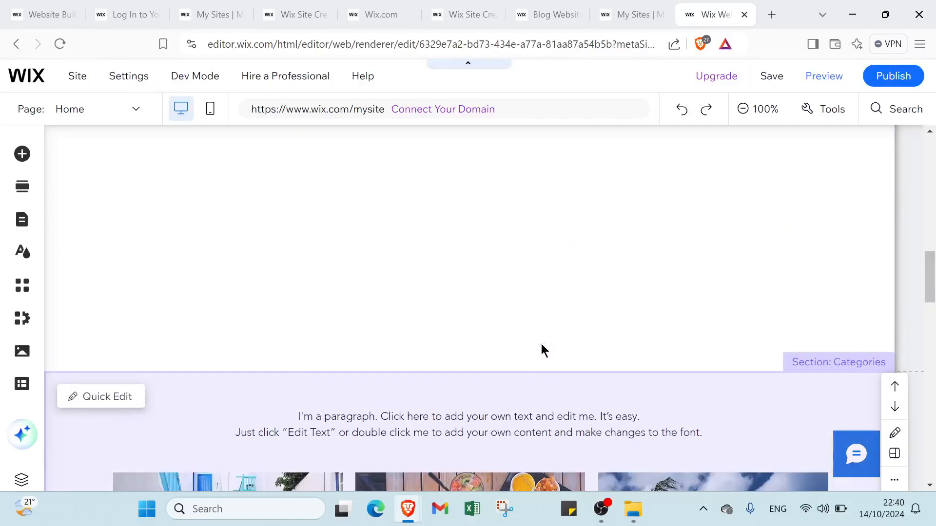
Look over the top of the home page in the editor and the account's list of sites
{"action": "scroll", "coordinate": [542, 346], "scroll_direction": "up", "scroll_amount": 8}
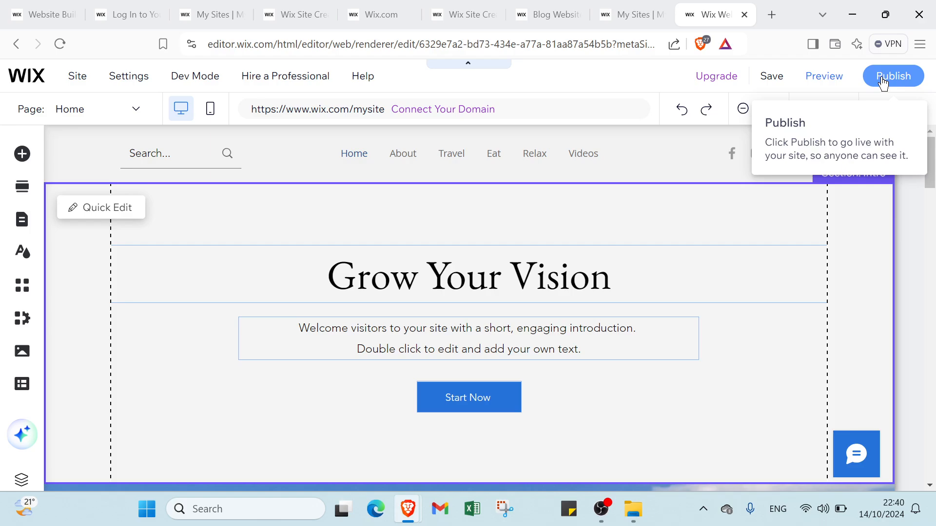
{"action": "left_click", "coordinate": [630, 10]}
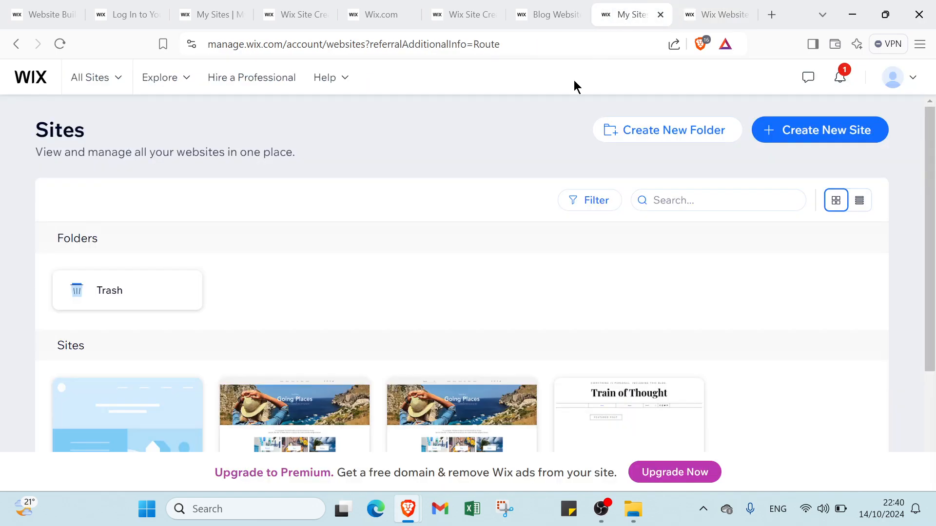
{"action": "scroll", "coordinate": [163, 373], "scroll_direction": "down", "scroll_amount": 3}
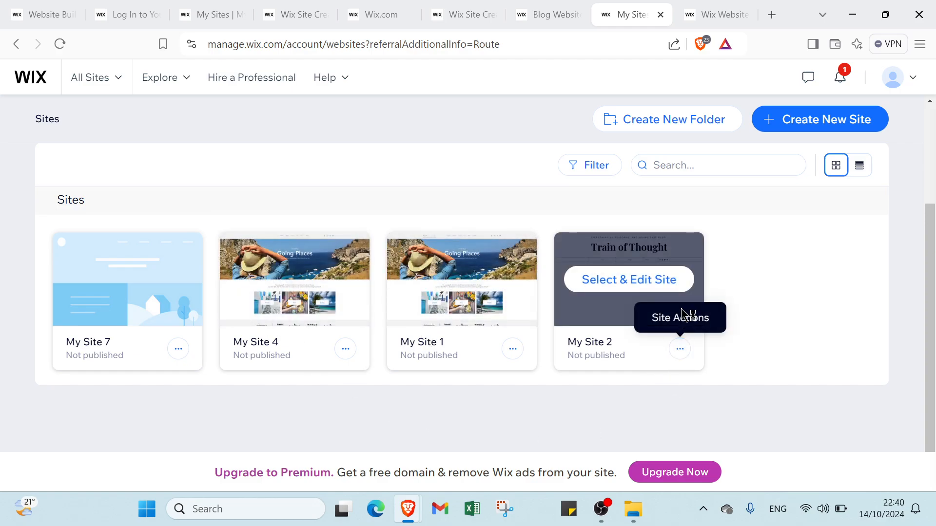
{"action": "left_click", "coordinate": [685, 280]}
{"action": "left_click", "coordinate": [715, 16]}
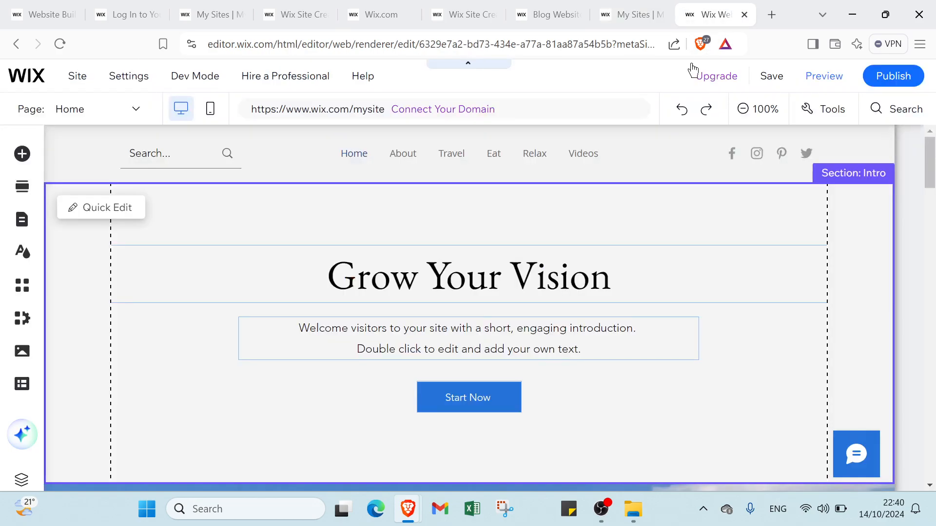
Switch to the My Site 1 dashboard and examine the "Let's set up your blog" checklist
{"action": "left_click", "coordinate": [477, 9]}
{"action": "left_click", "coordinate": [538, 16]}
{"action": "left_click", "coordinate": [385, 14]}
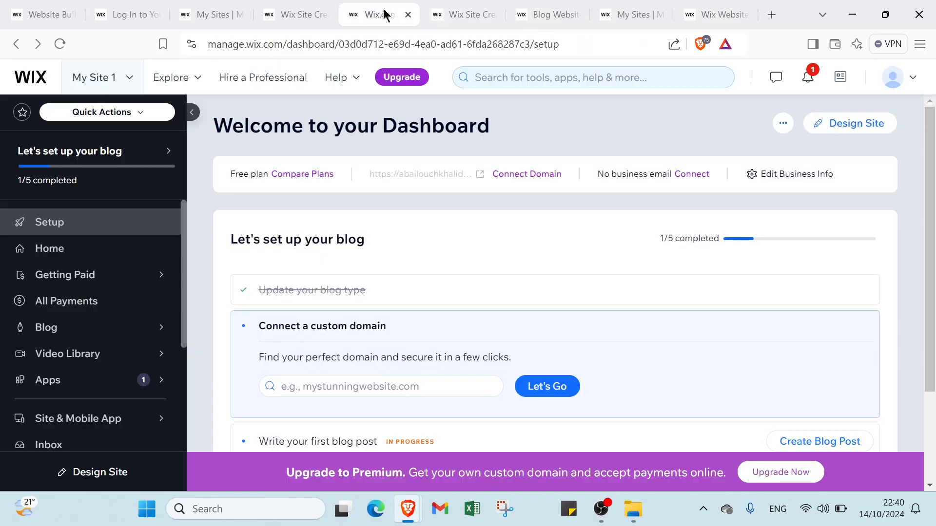
{"action": "scroll", "coordinate": [302, 265], "scroll_direction": "down", "scroll_amount": 2}
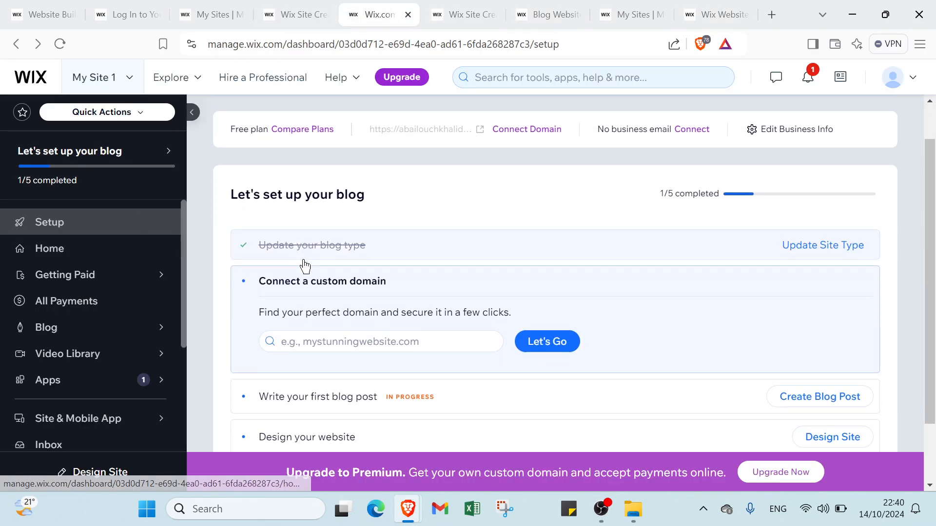
{"action": "mouse_move", "coordinate": [108, 169]}
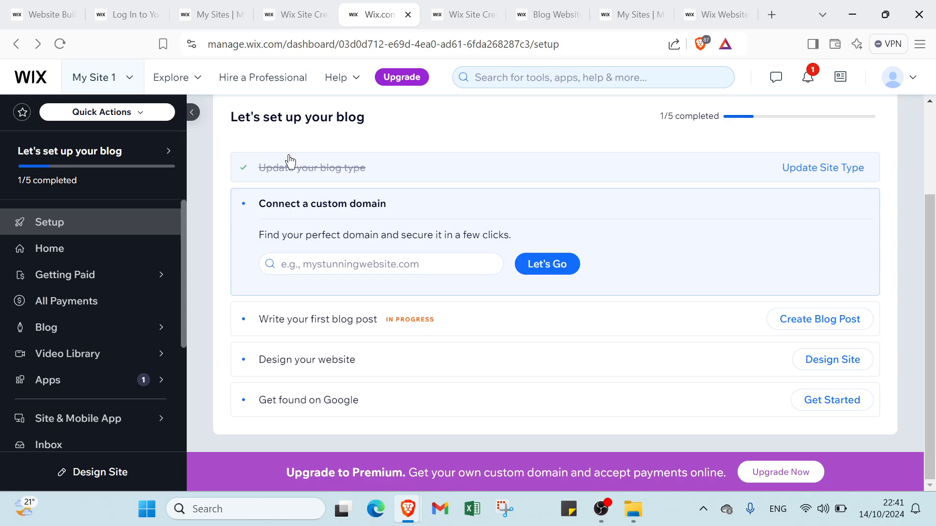
Review the open Wix pages in order, from the Wix homepage through the site list and design choice to the site editor
{"action": "left_click", "coordinate": [42, 12]}
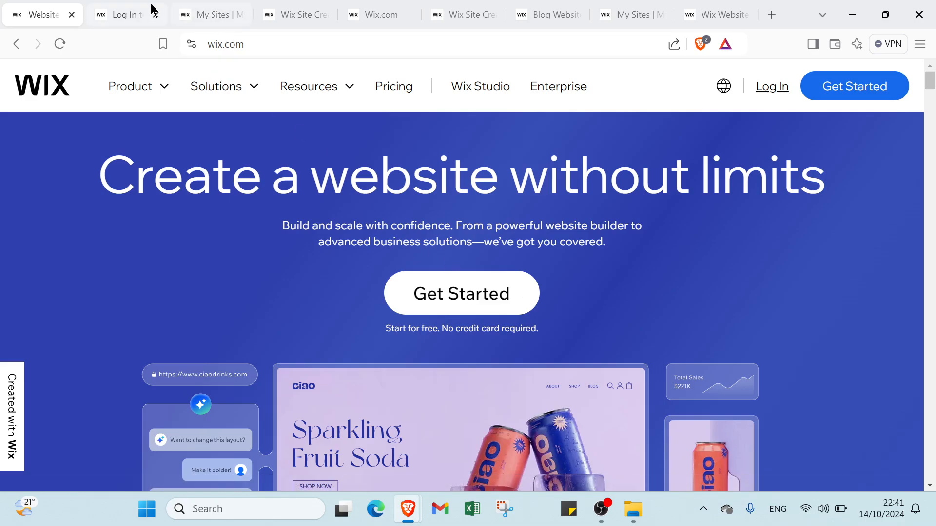
{"action": "left_click", "coordinate": [117, 17]}
{"action": "left_click", "coordinate": [196, 18]}
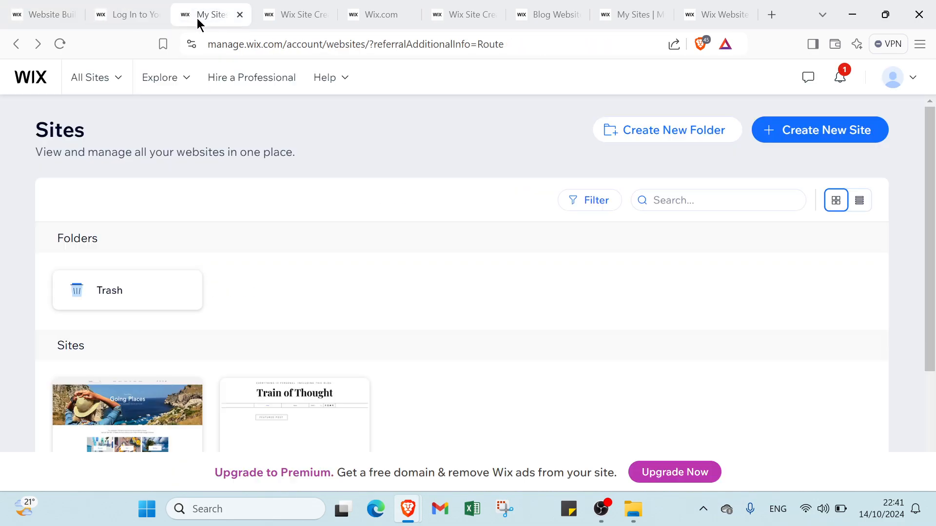
{"action": "left_click", "coordinate": [290, 15]}
{"action": "left_click", "coordinate": [376, 17]}
{"action": "left_click", "coordinate": [464, 17]}
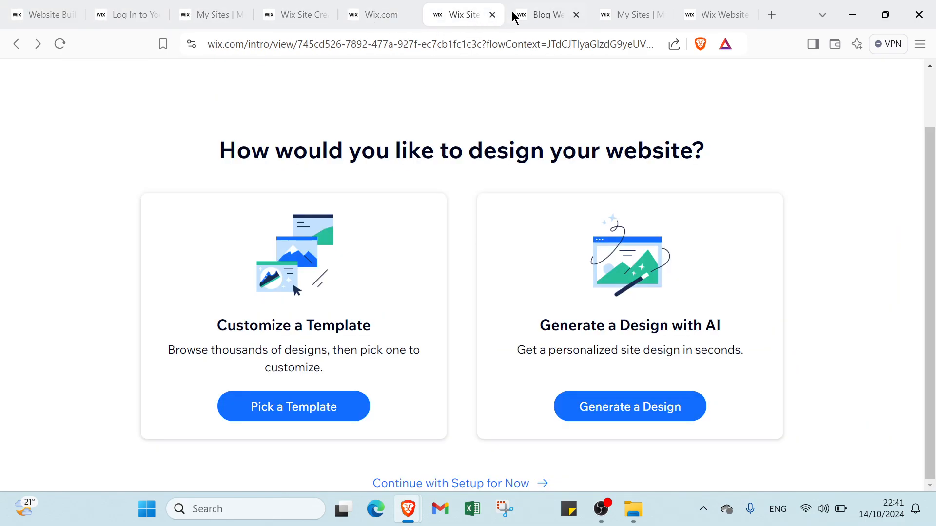
{"action": "left_click", "coordinate": [519, 15]}
{"action": "left_click", "coordinate": [631, 15]}
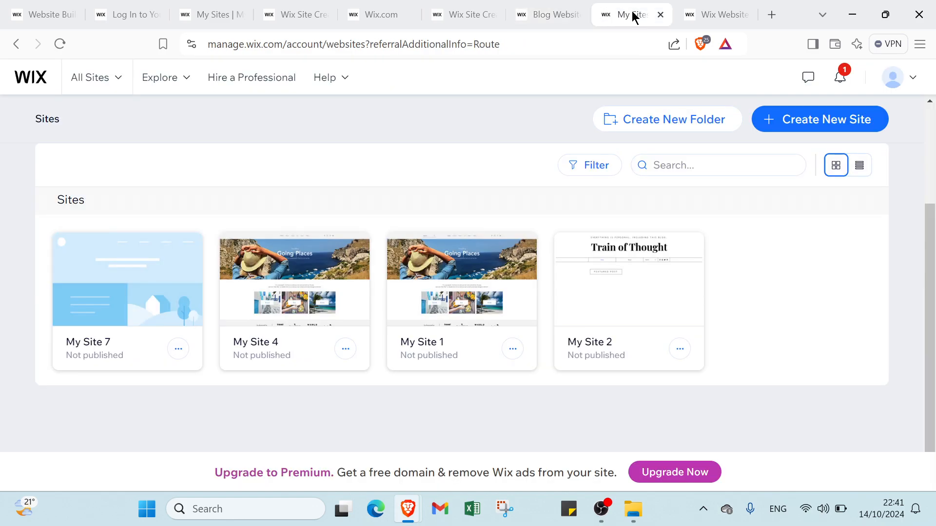
{"action": "left_click", "coordinate": [712, 19]}
Revisit the Blog Website Templates page and read through the Wix homepage down to its "Customize it your way" section
{"action": "left_click", "coordinate": [33, 16]}
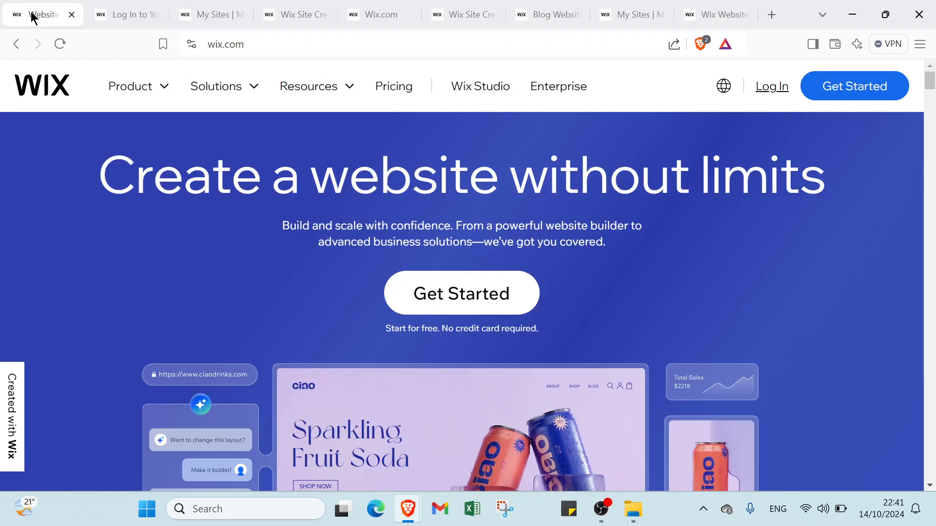
{"action": "left_click", "coordinate": [561, 16]}
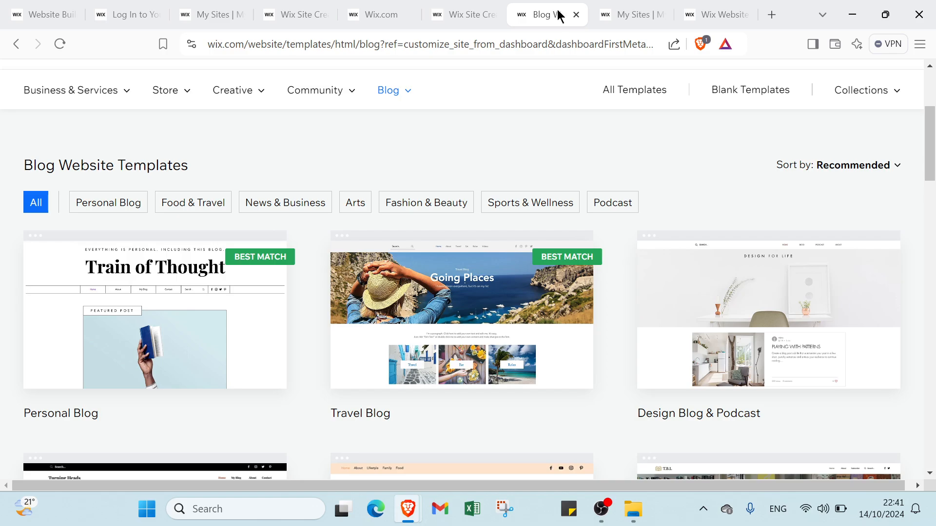
{"action": "left_click", "coordinate": [43, 13]}
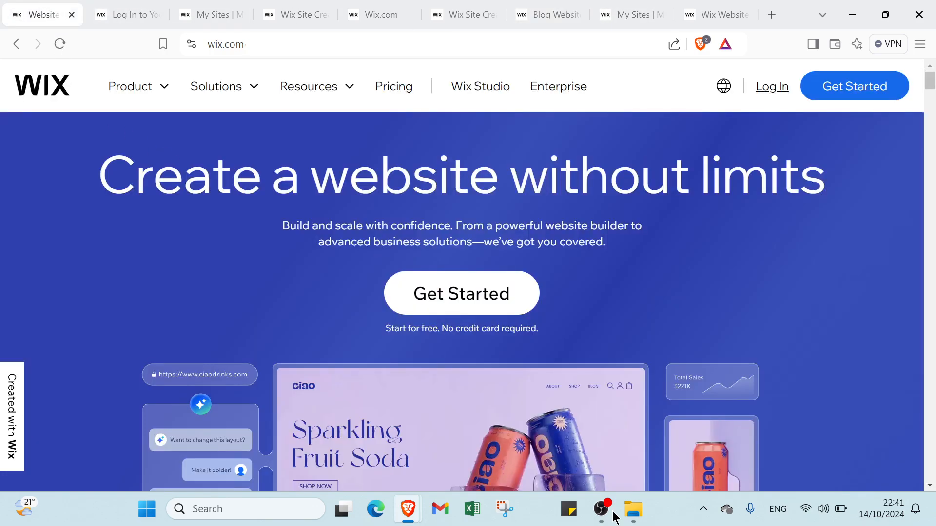
{"action": "scroll", "coordinate": [446, 325], "scroll_direction": "down", "scroll_amount": 15}
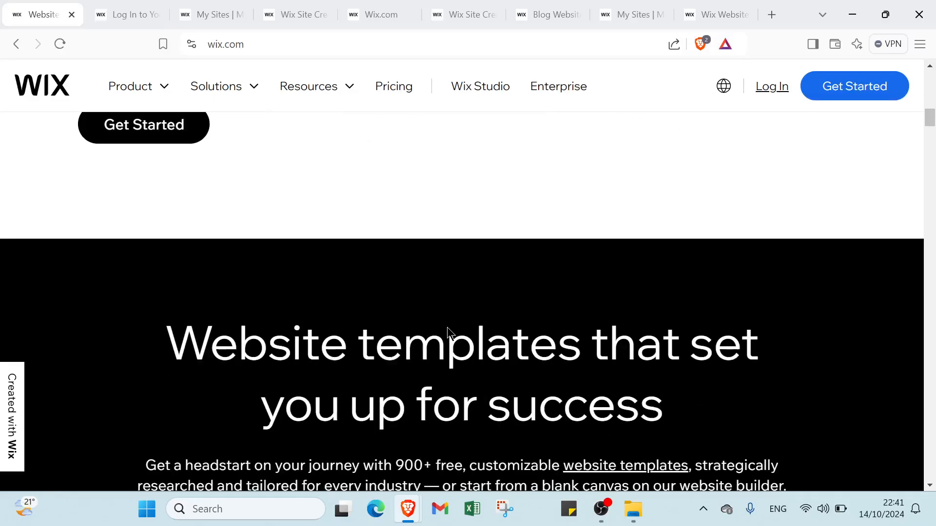
{"action": "scroll", "coordinate": [449, 333], "scroll_direction": "down", "scroll_amount": 15}
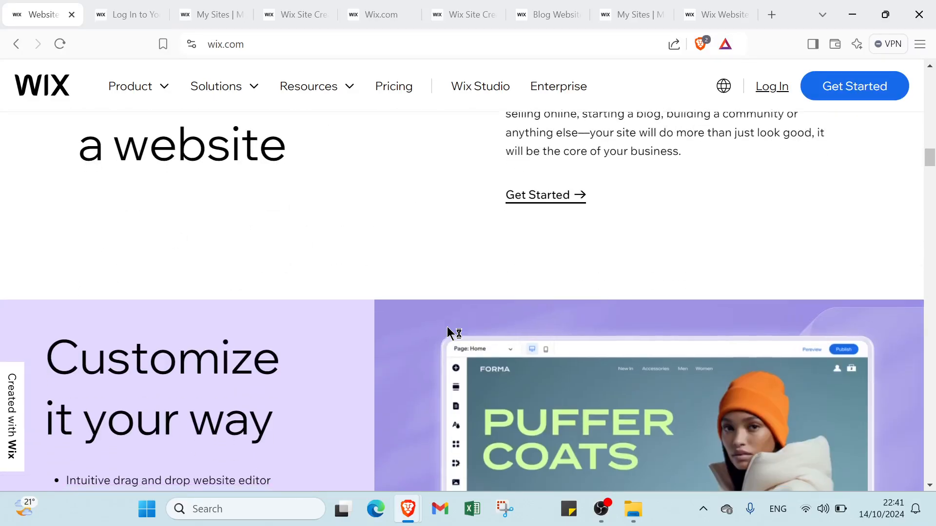